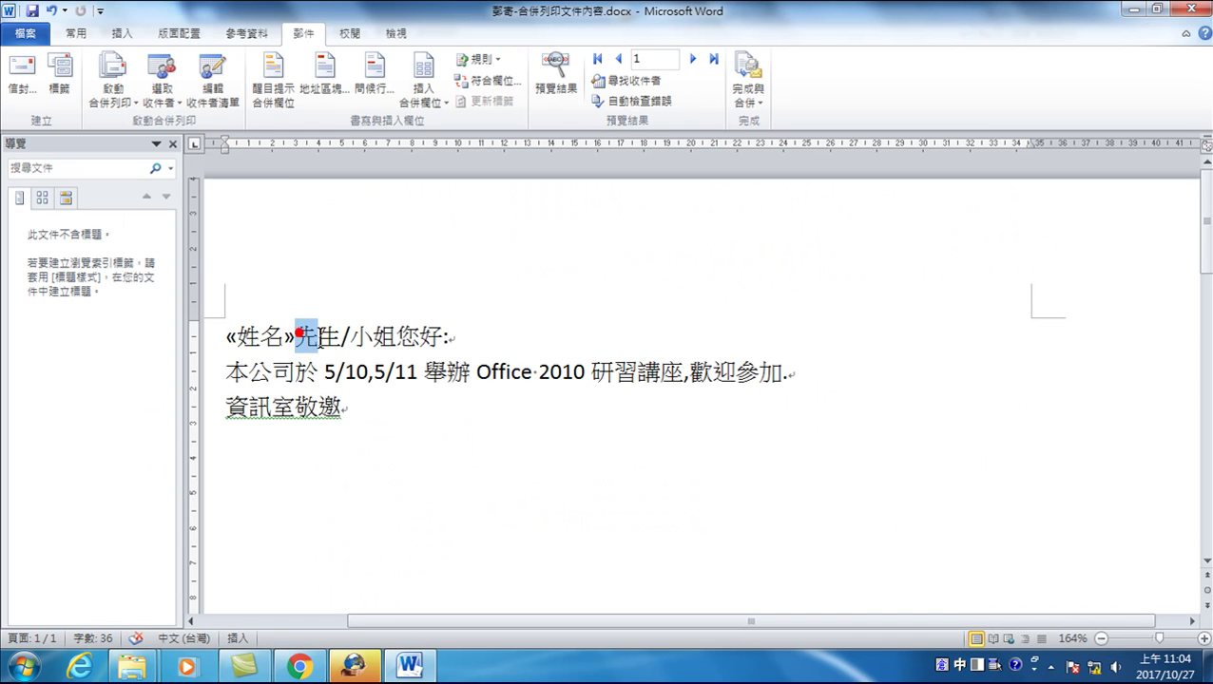
- Delete the fixed 先生/小姐 text after «姓名» so the greeting reads «姓名»您好
left_click_drag(295, 338, 386, 344)
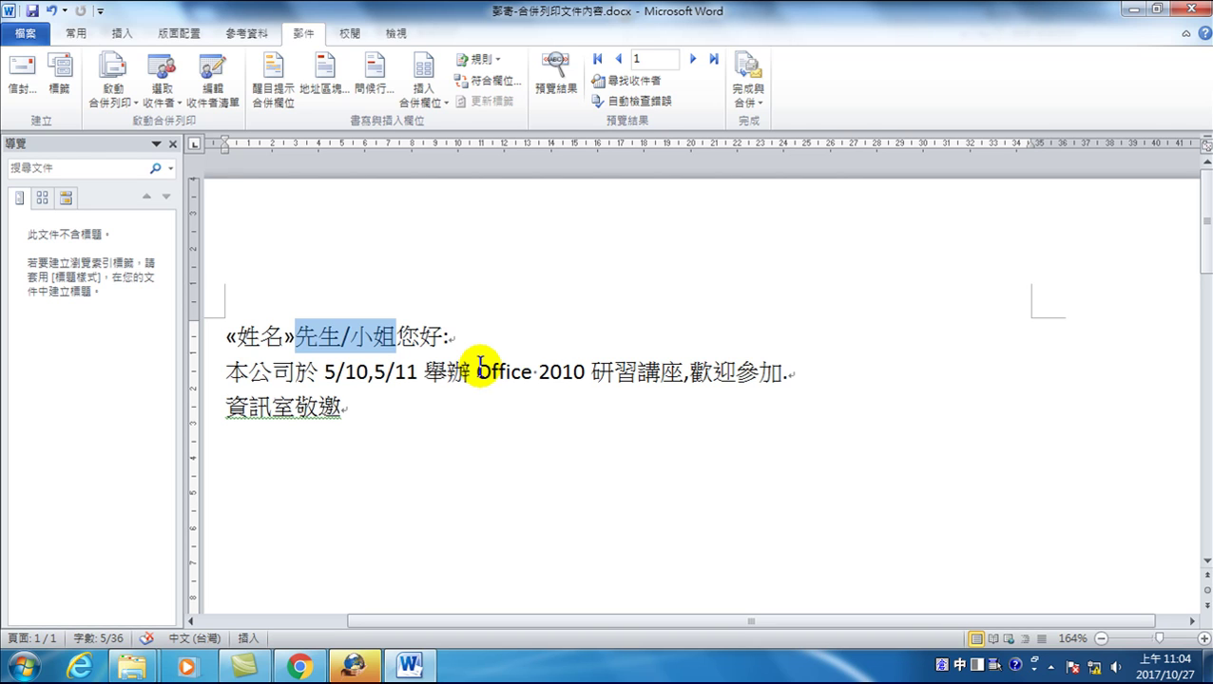
key("Delete")
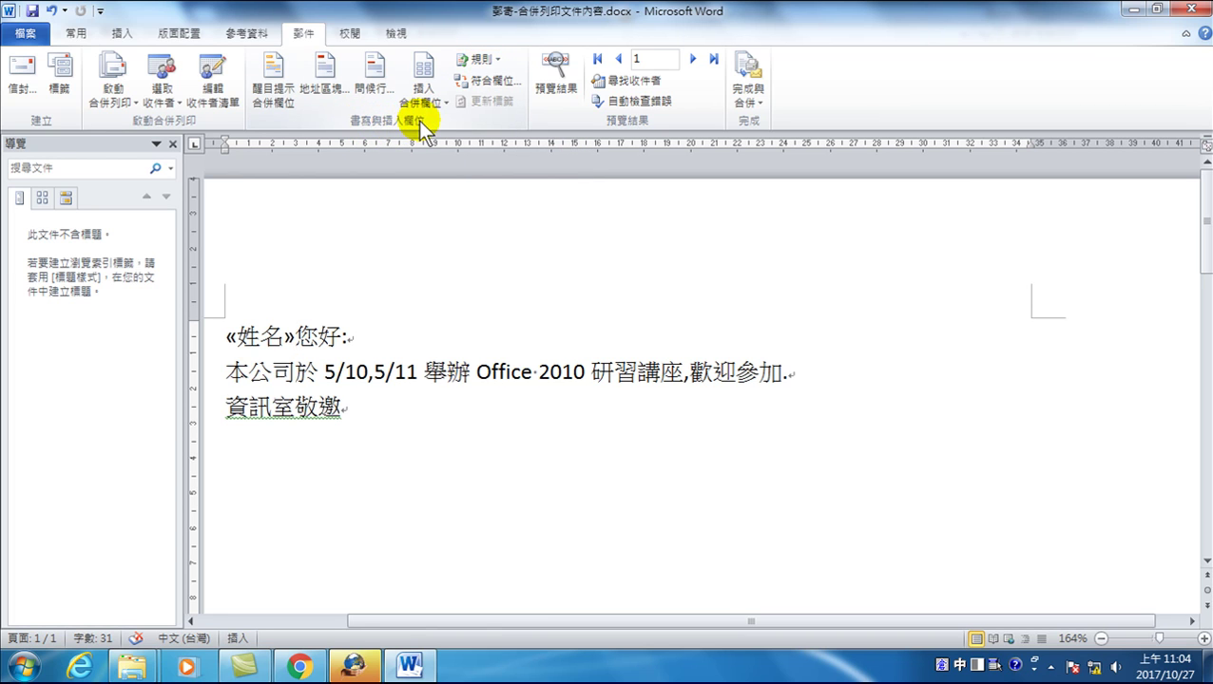
- Check the merge fields, then open the If…Then…Else dialog from the Mailings Rules list
left_click(495, 60)
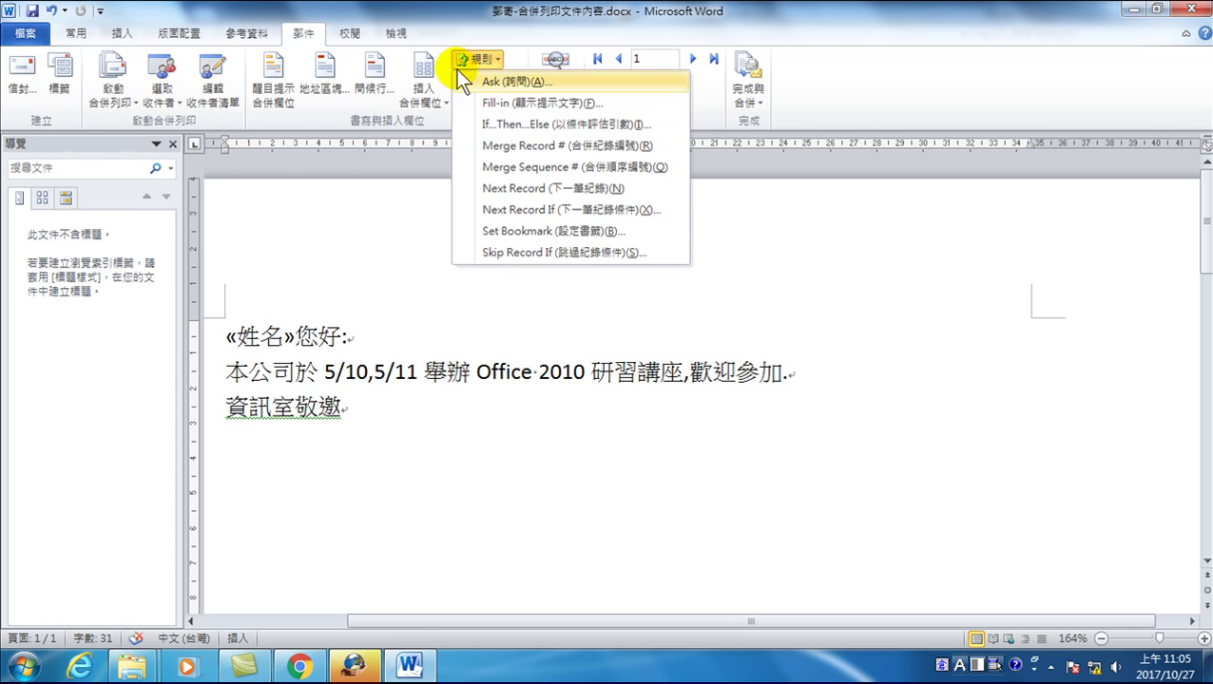
left_click(363, 339)
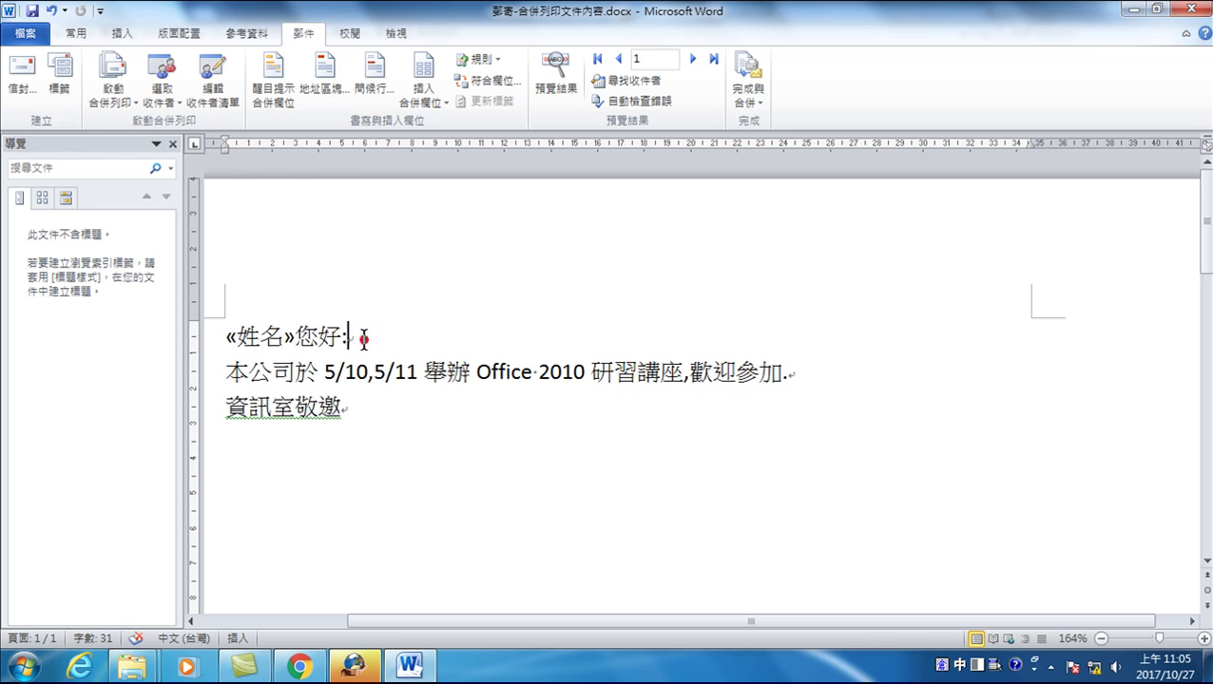
left_click(419, 96)
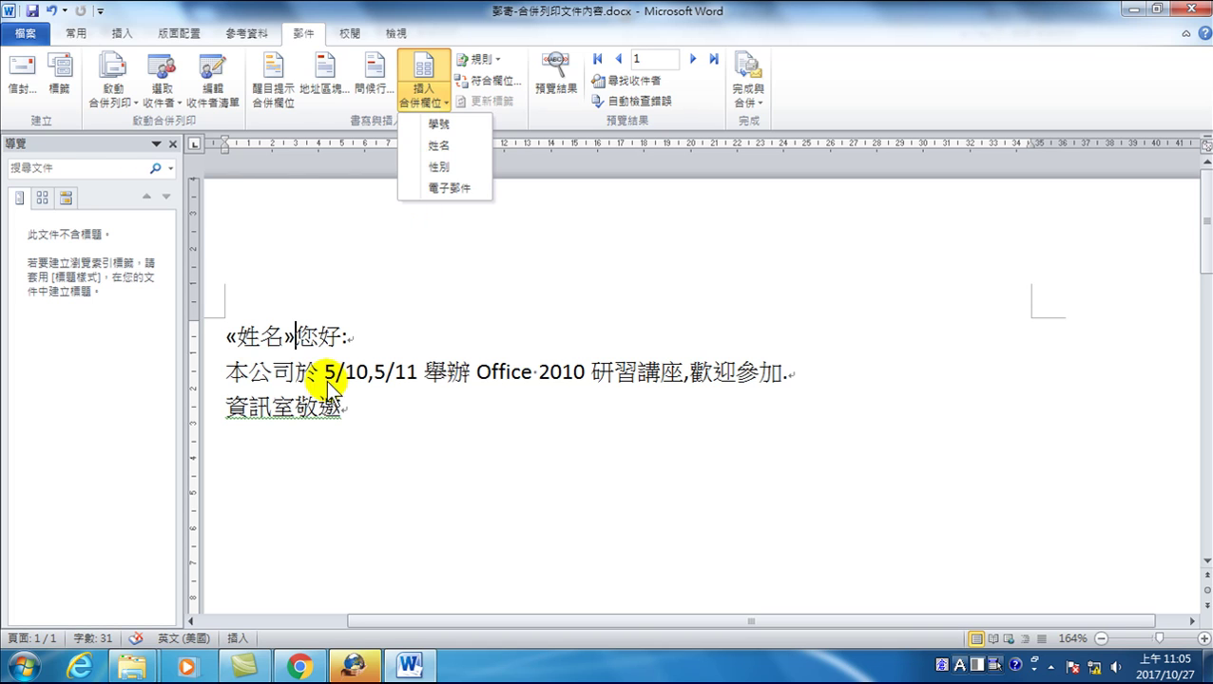
left_click(494, 61)
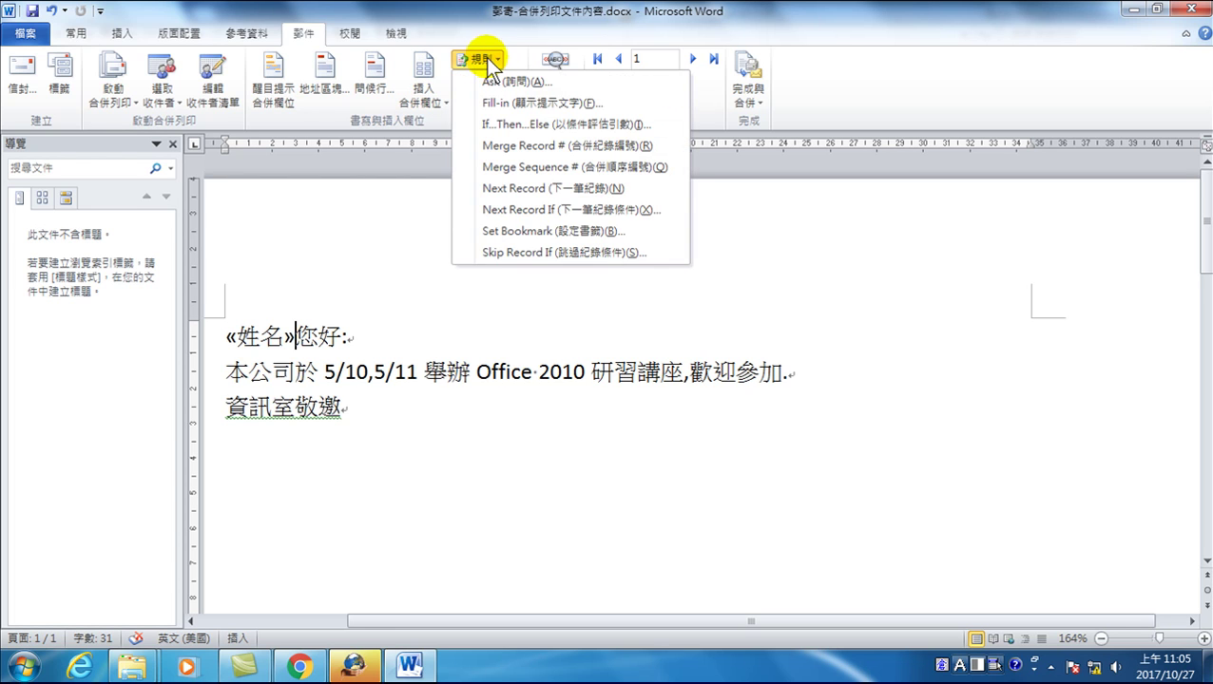
left_click(492, 125)
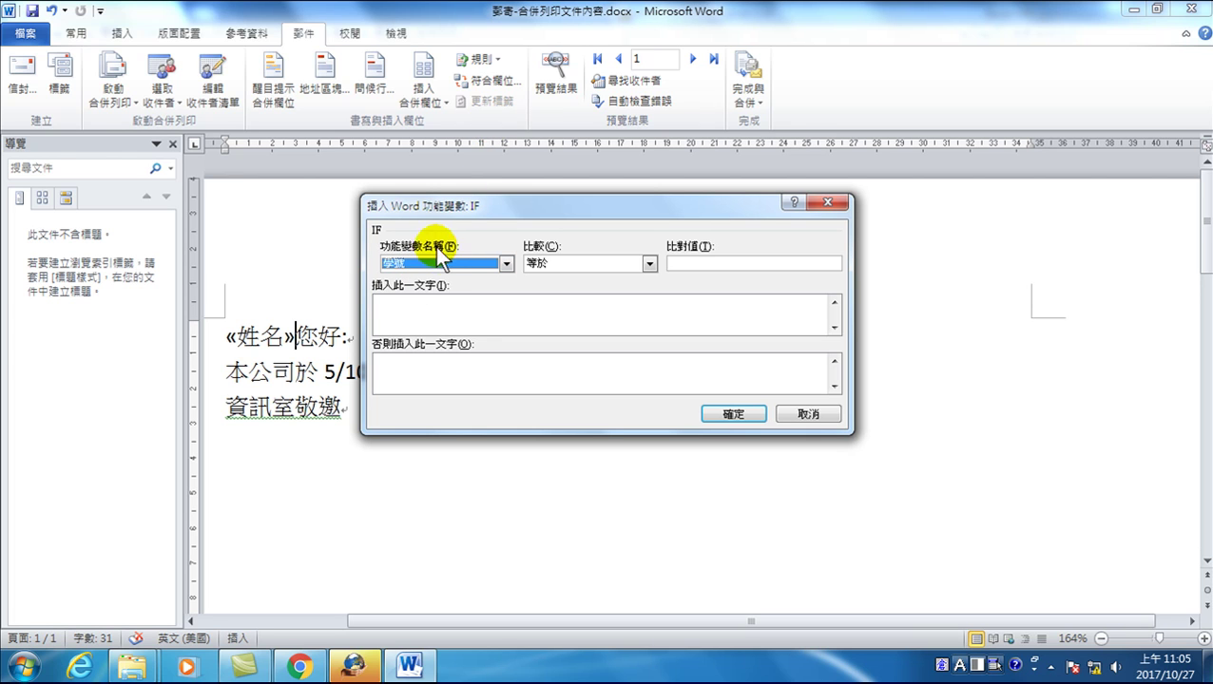
- Set the IF condition to field 性別 等於 男
left_click(507, 263)
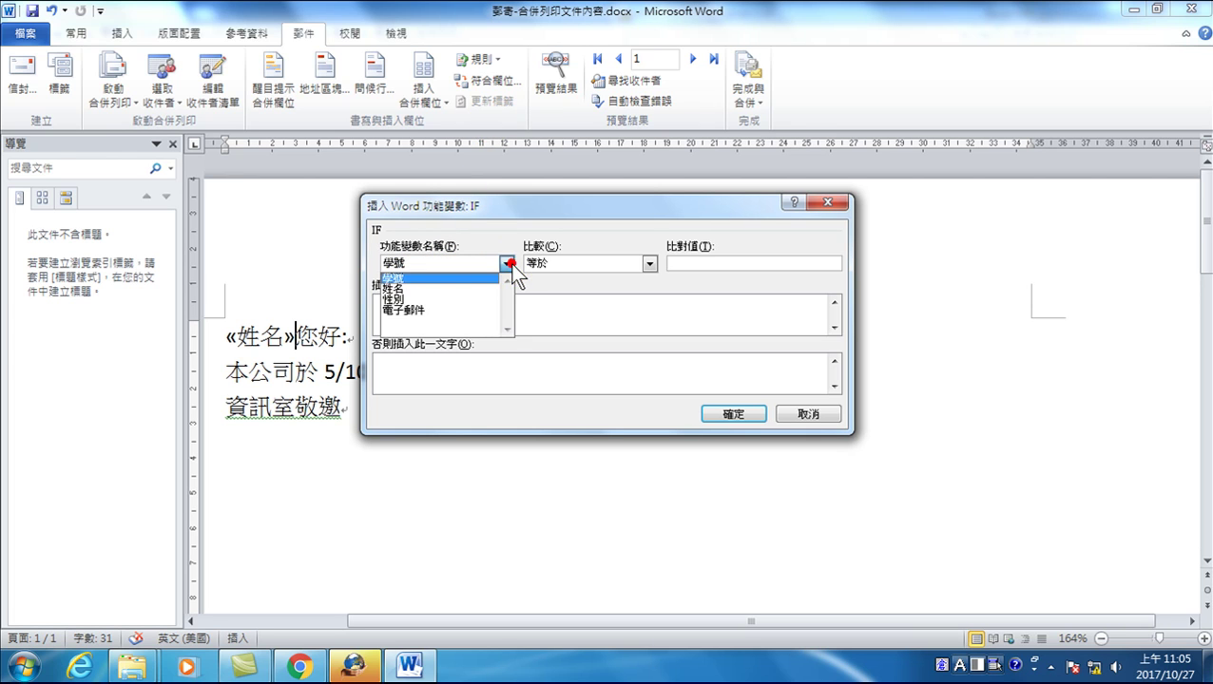
left_click(391, 299)
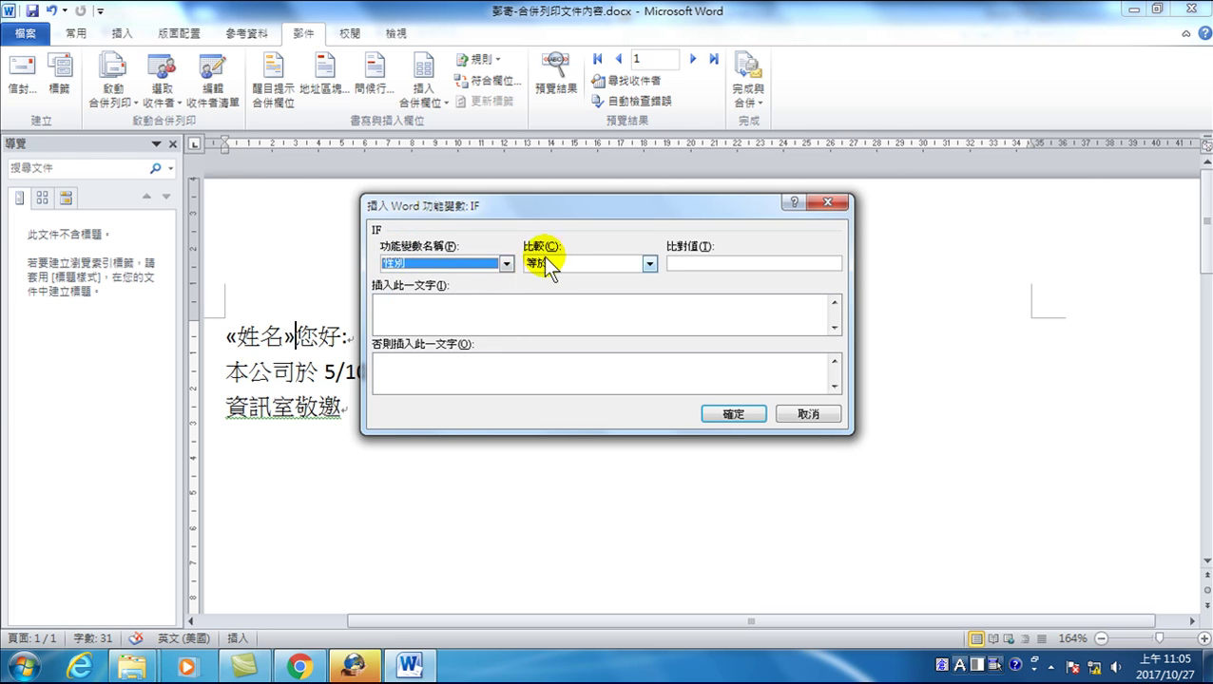
left_click(679, 263)
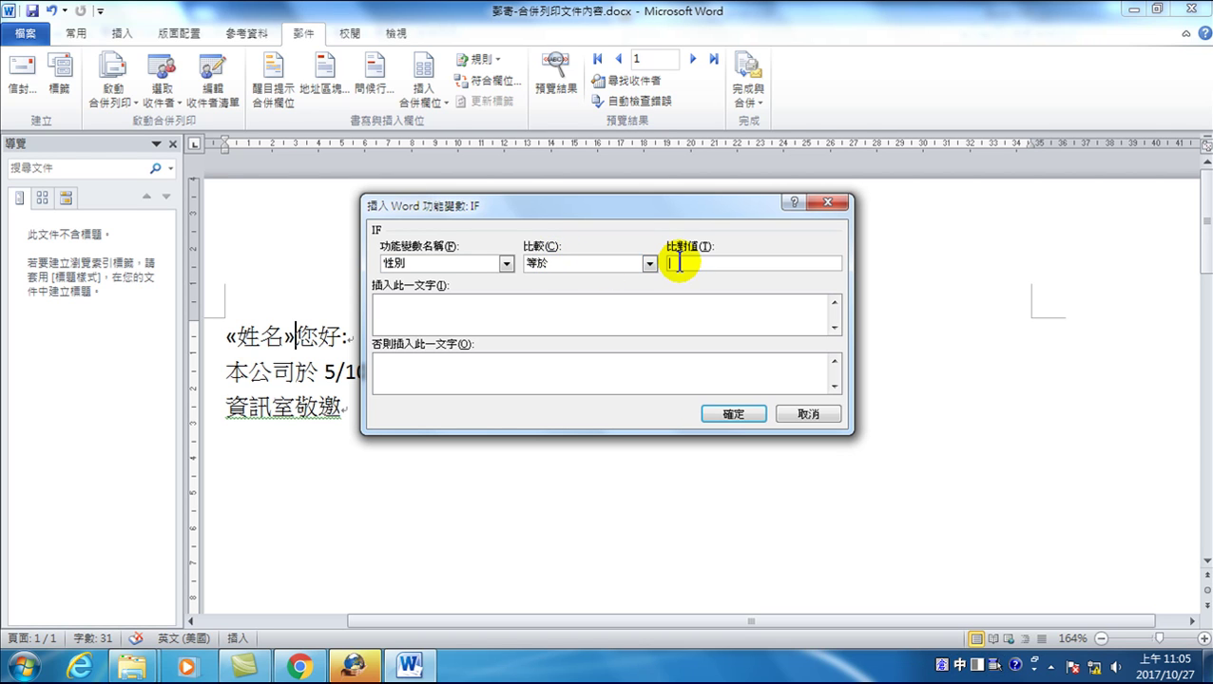
type("男")
left_click(131, 665)
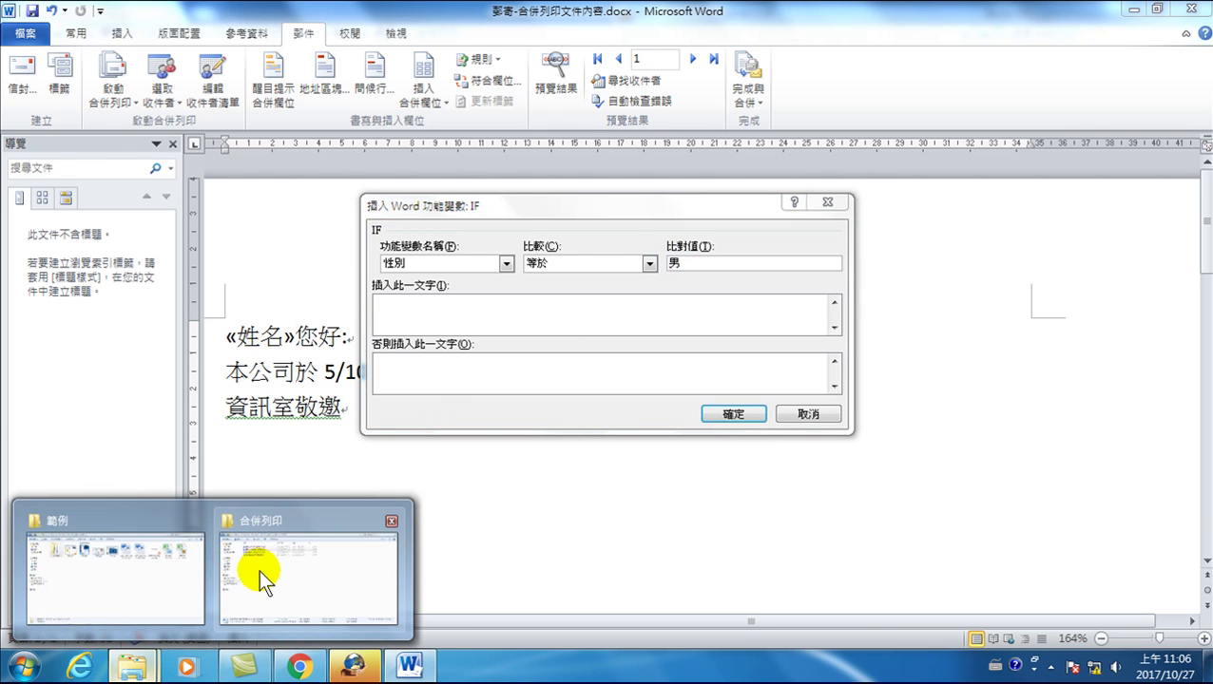
- Open the 合併列印 data workbook read-only to confirm 性別 holds 男 and 女, then close it
left_click(259, 569)
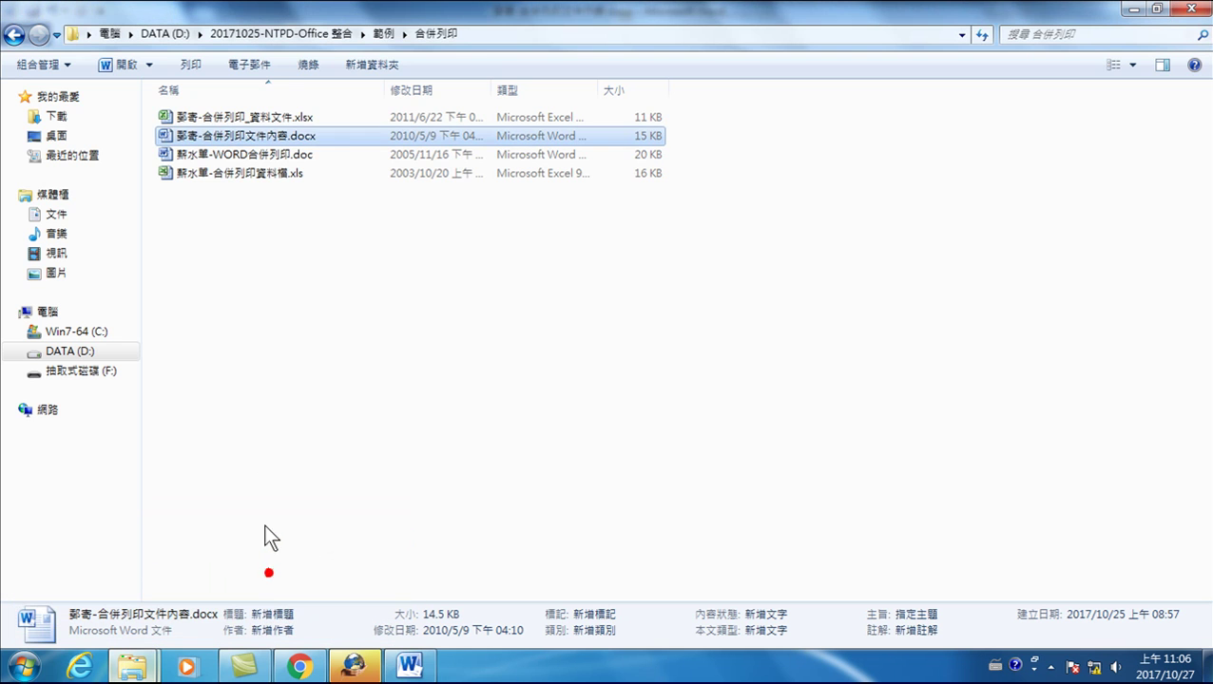
double_click(189, 119)
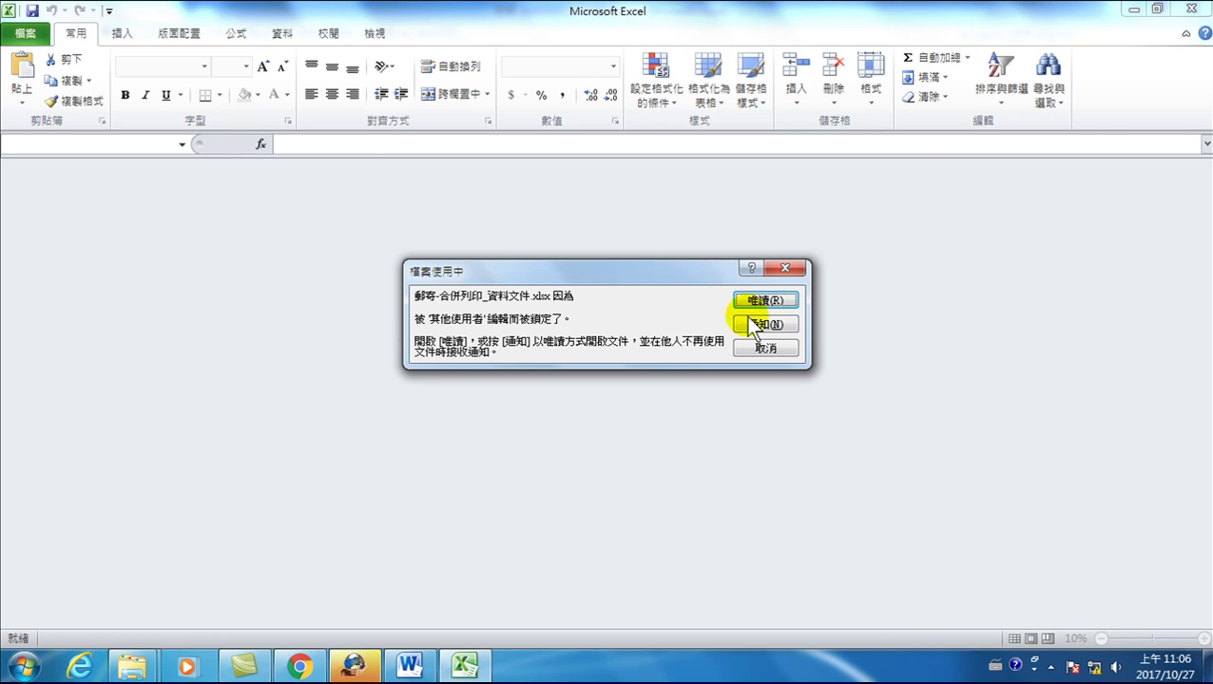
left_click(769, 301)
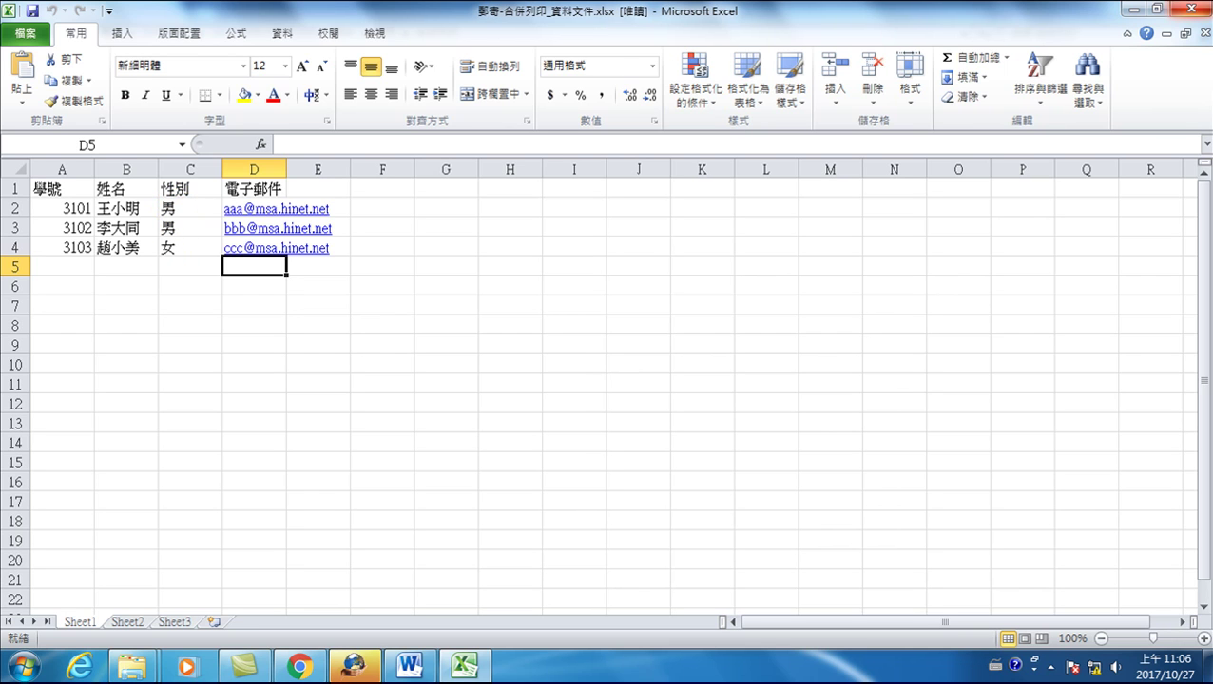
left_click(1188, 8)
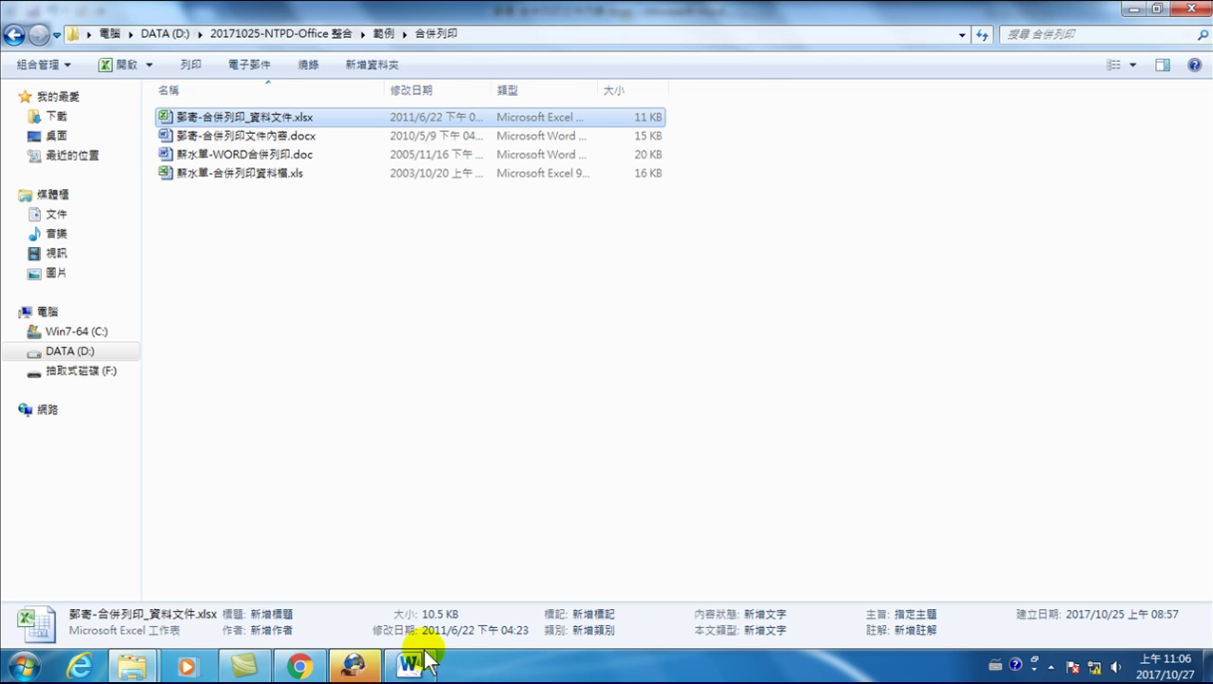
left_click(409, 665)
- Enter 先生 as the IF rule's inserted text and 小姐 as the otherwise text
type("性別")
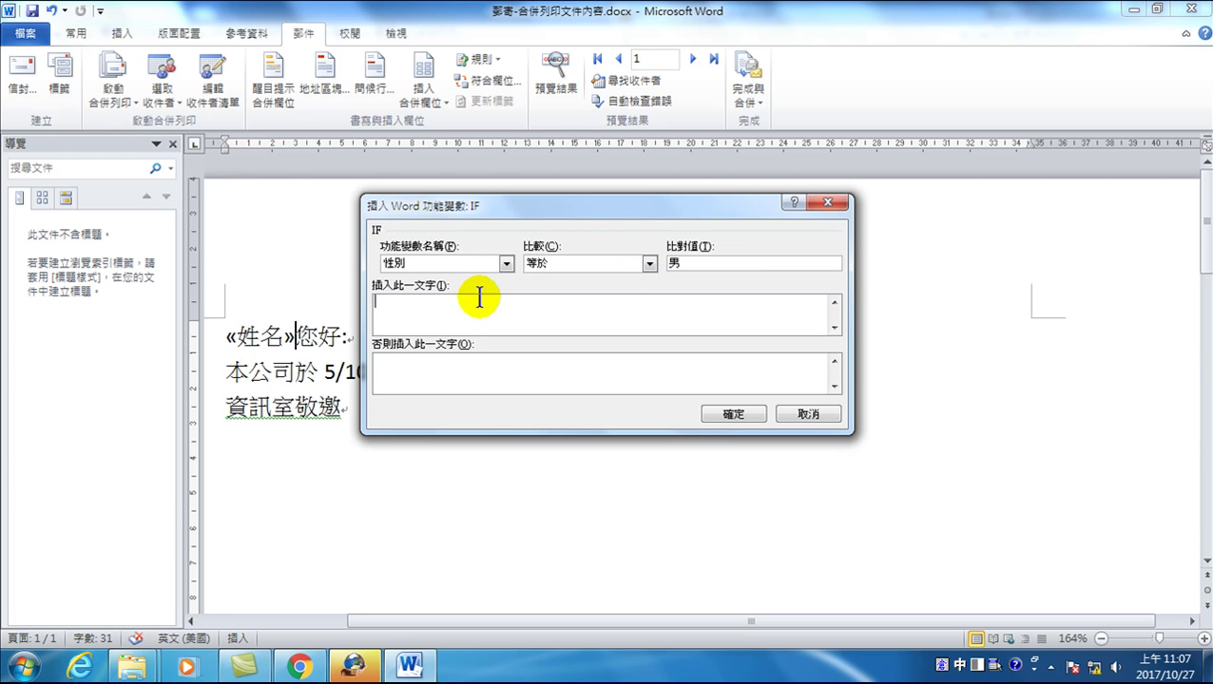
type("先生")
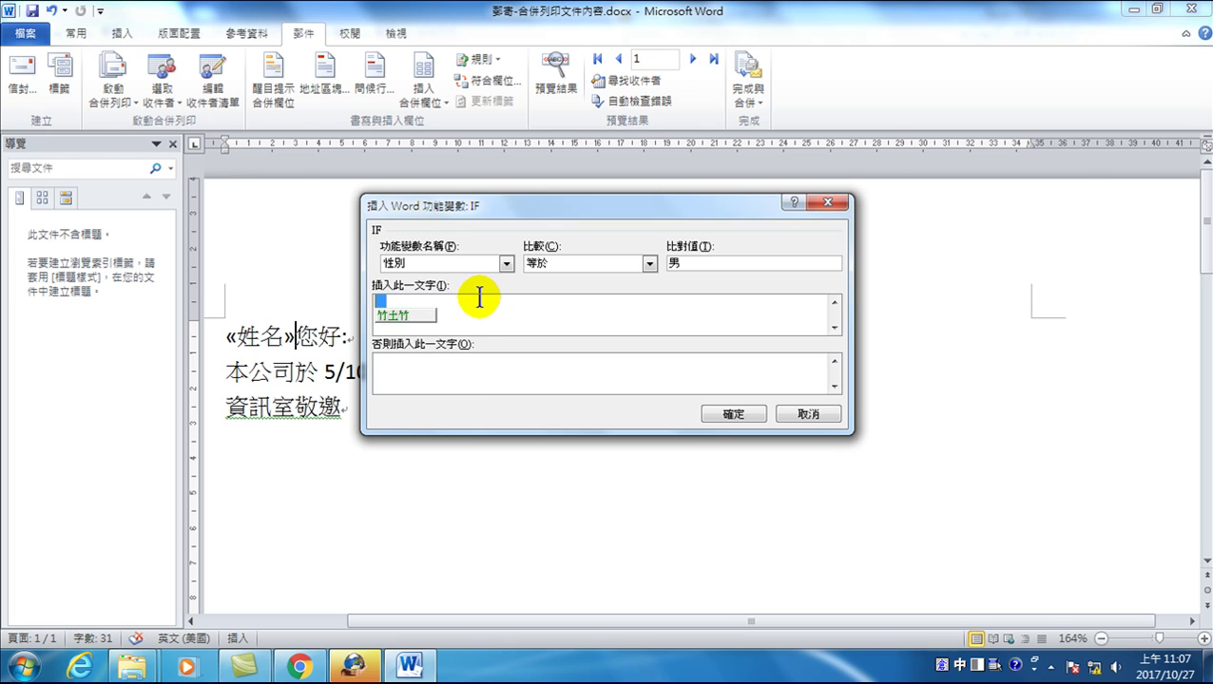
key("Escape")
left_click(463, 371)
type("小姐")
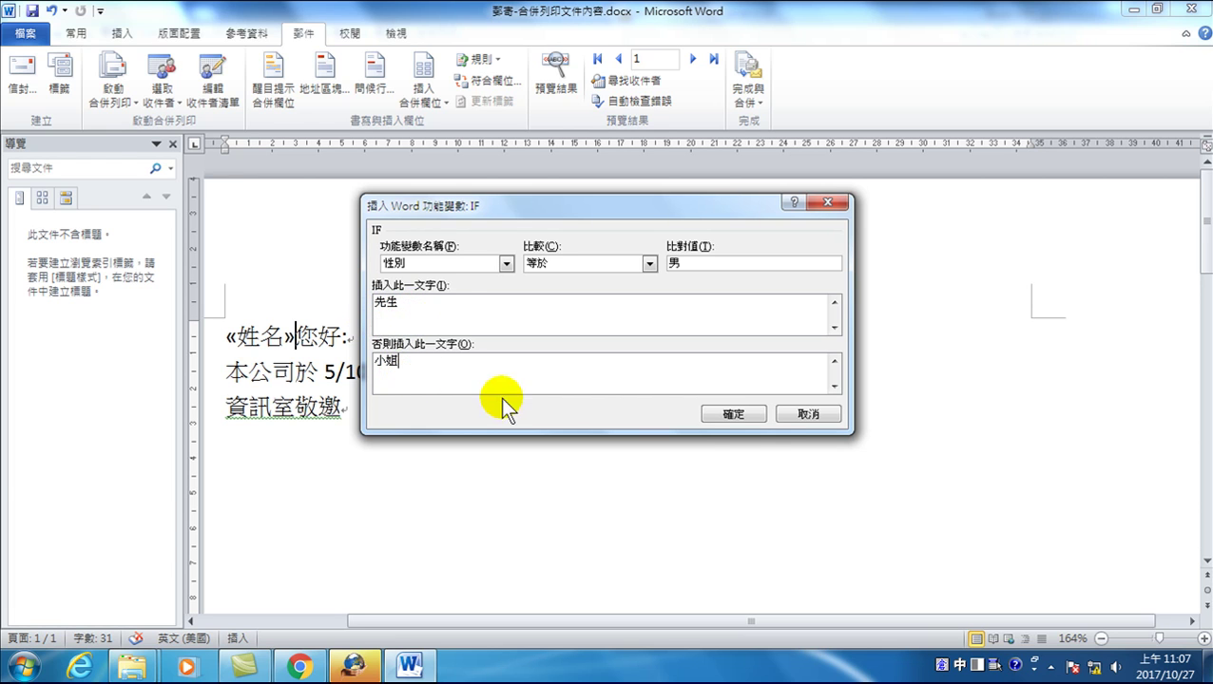
- Insert the IF title, then merge all records into individual letters in a new document, 信件3
left_click(733, 414)
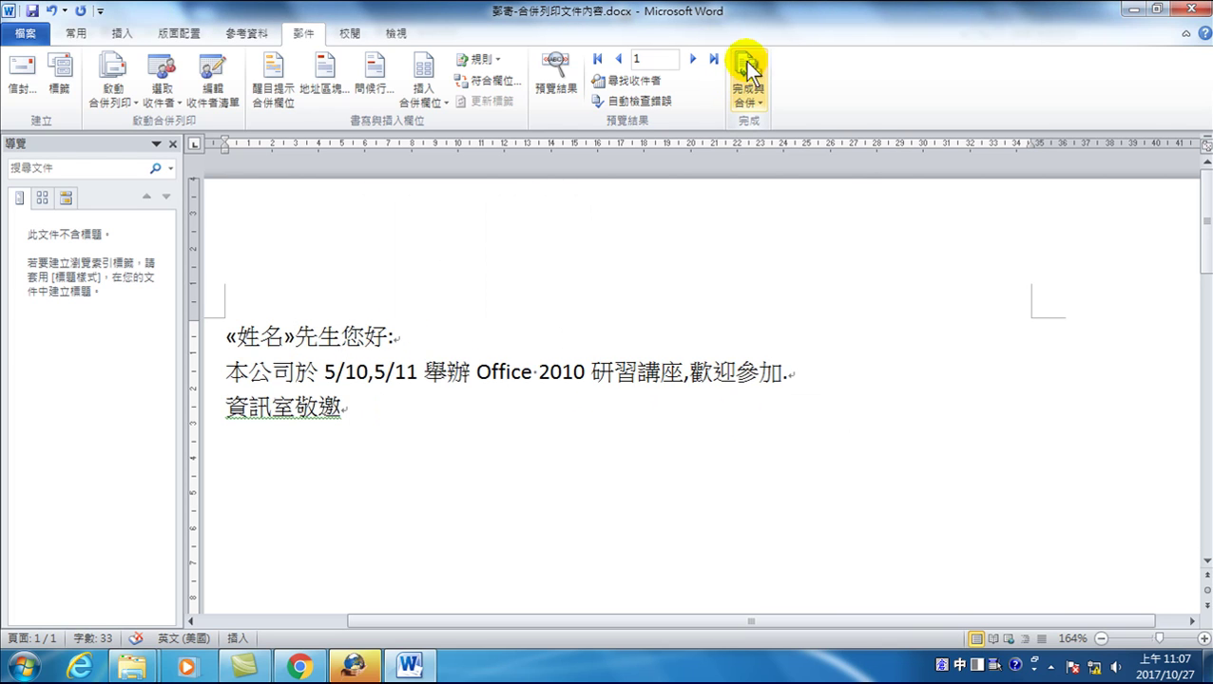
left_click(749, 90)
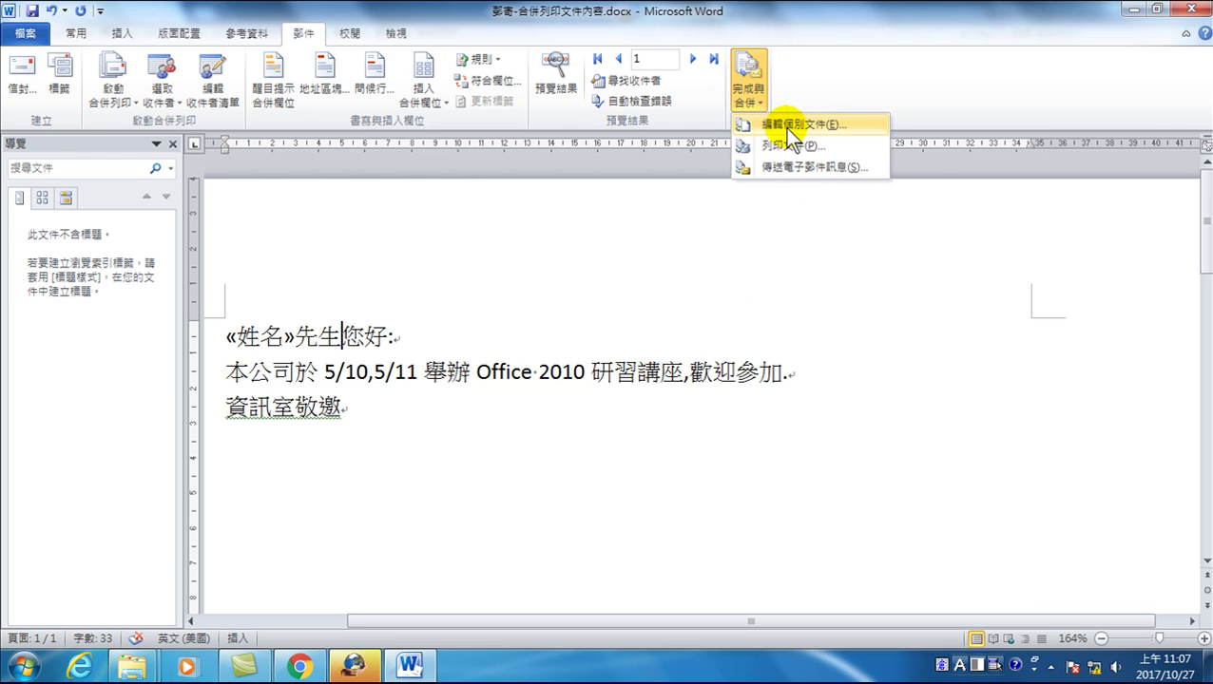
left_click(797, 130)
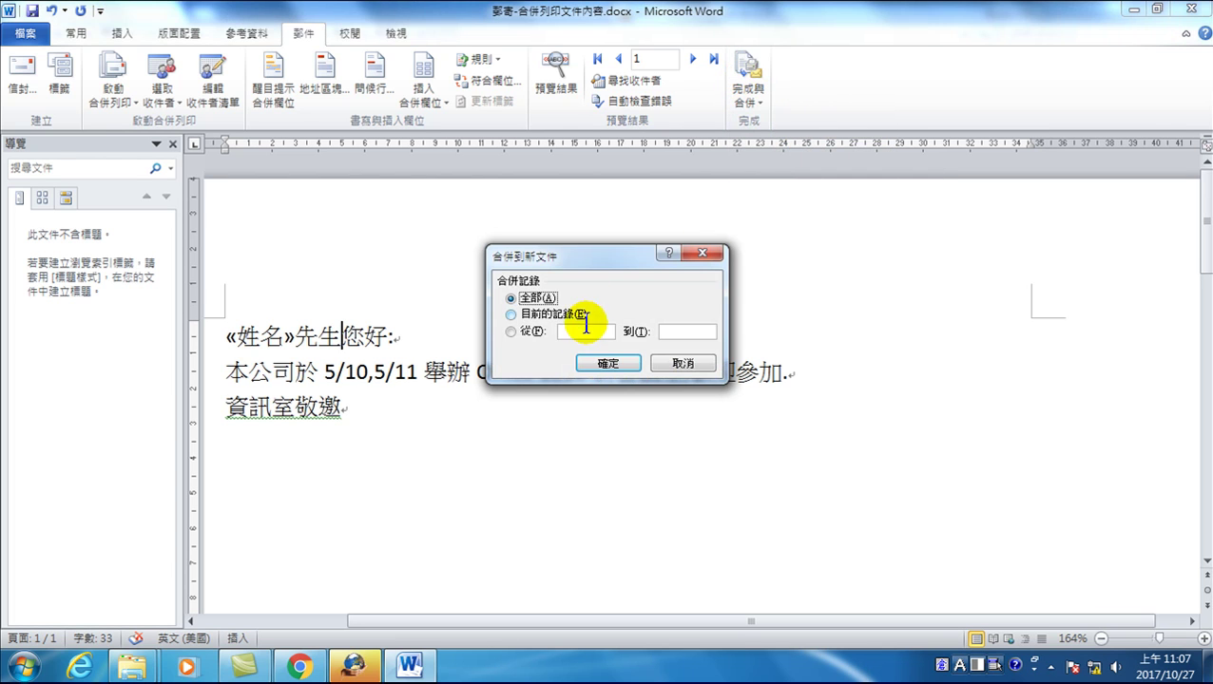
left_click(605, 364)
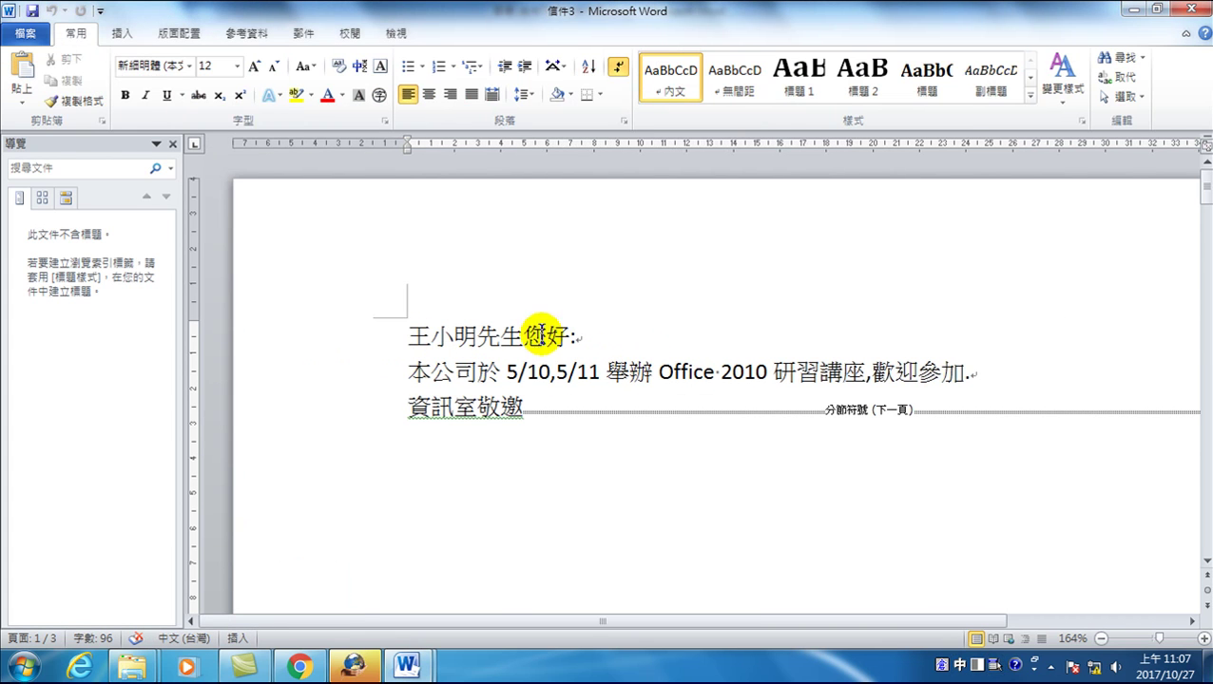
scroll(614, 443, "down", 5)
scroll(547, 488, "down", 4)
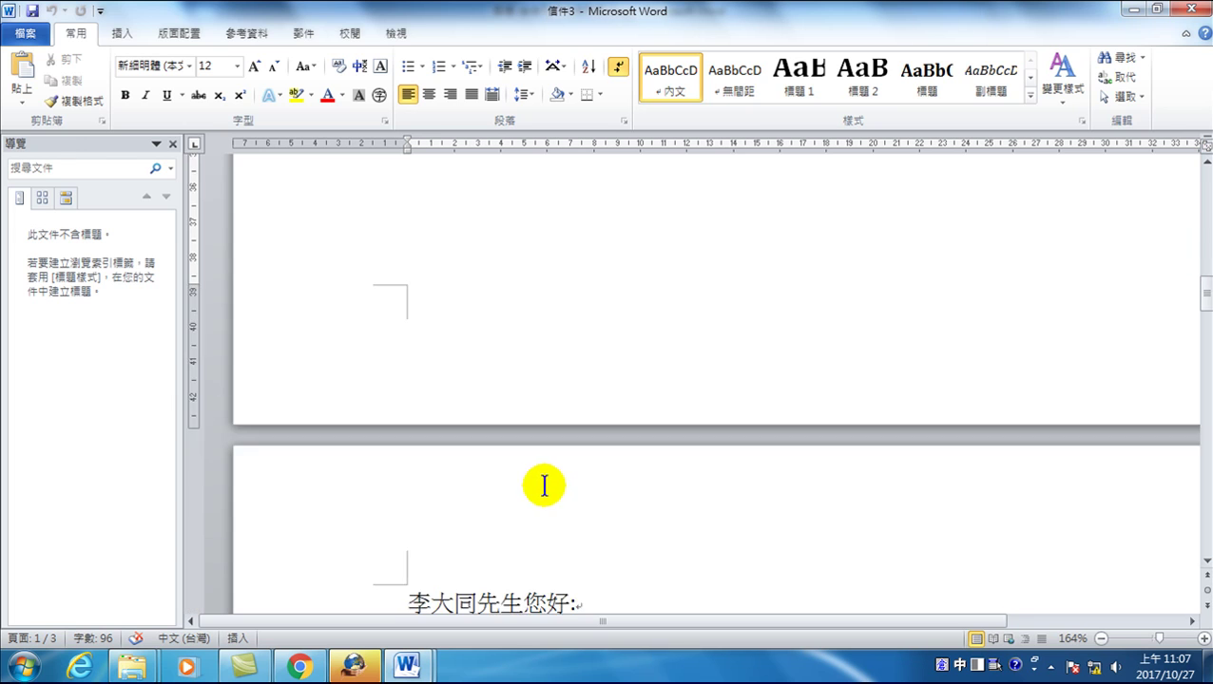
scroll(544, 487, "down", 5)
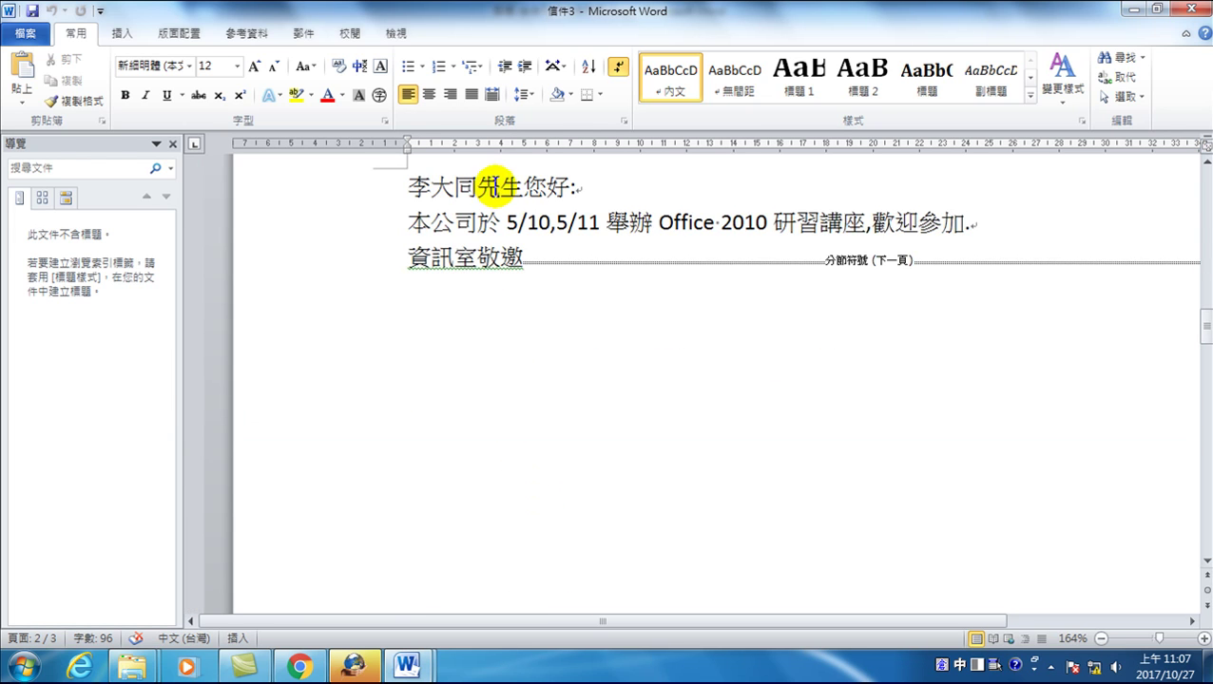
scroll(523, 469, "down", 7)
scroll(495, 498, "down", 5)
scroll(495, 498, "down", 5)
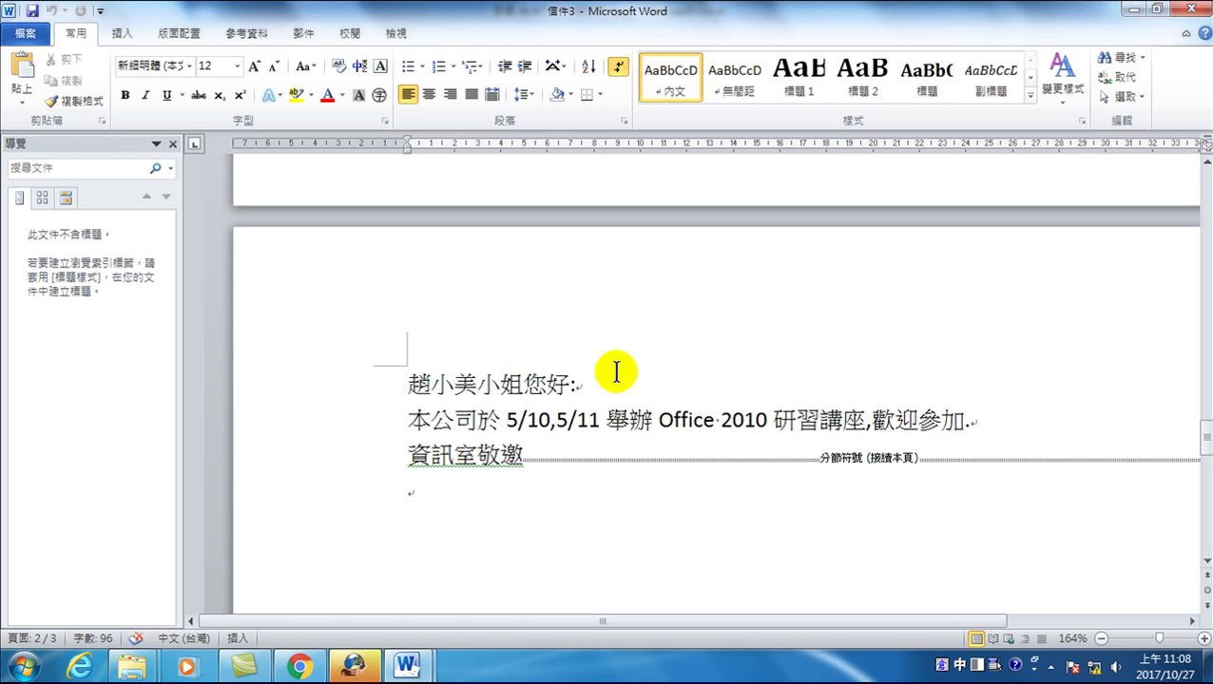
scroll(561, 403, "up", 3)
scroll(561, 403, "up", 2)
scroll(561, 403, "up", 3)
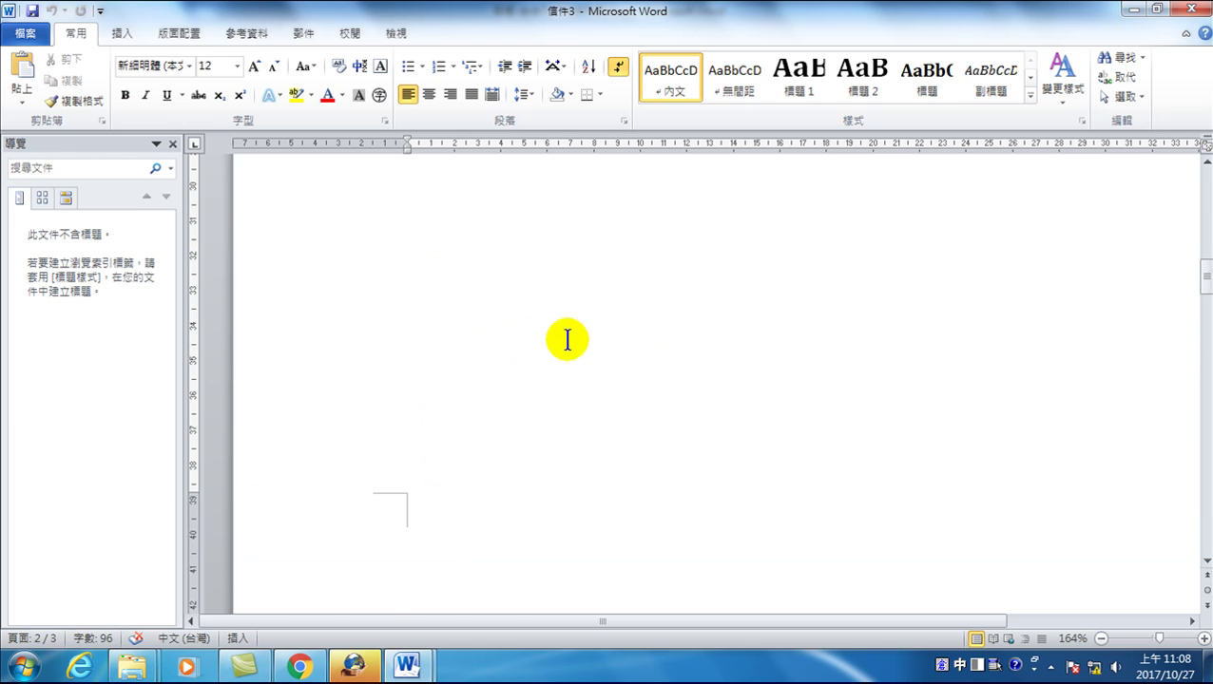
- Close the old merged 信件3 letters window without saving
left_click(425, 671)
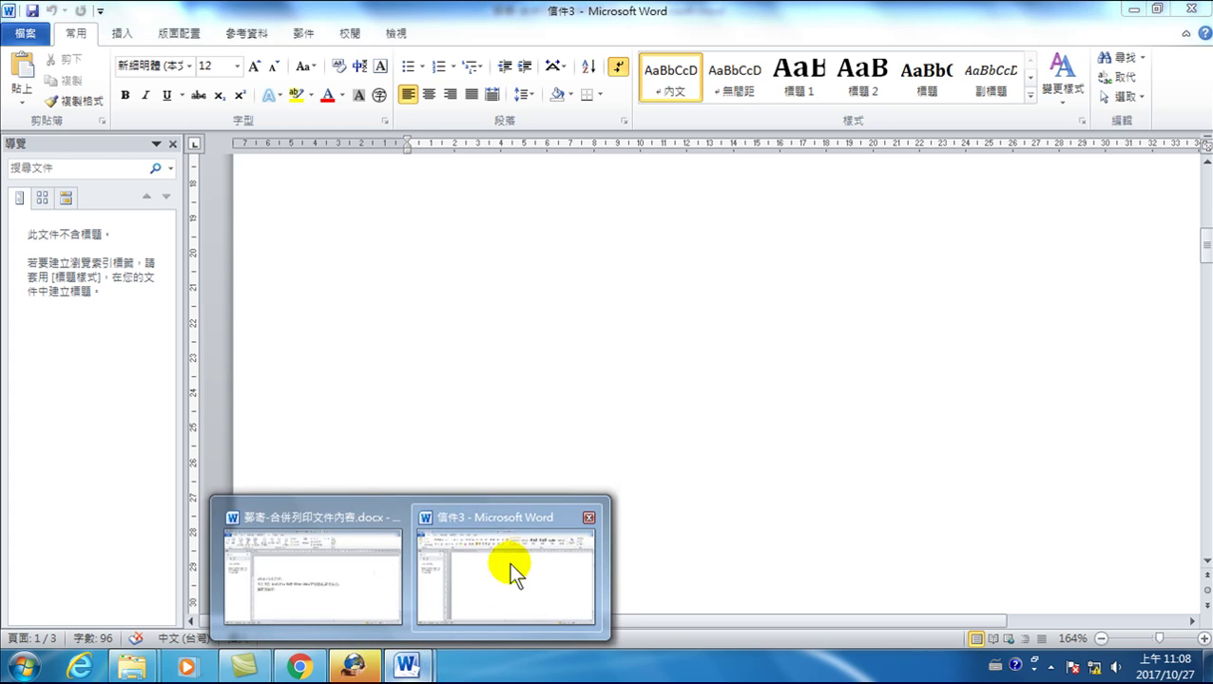
left_click(505, 570)
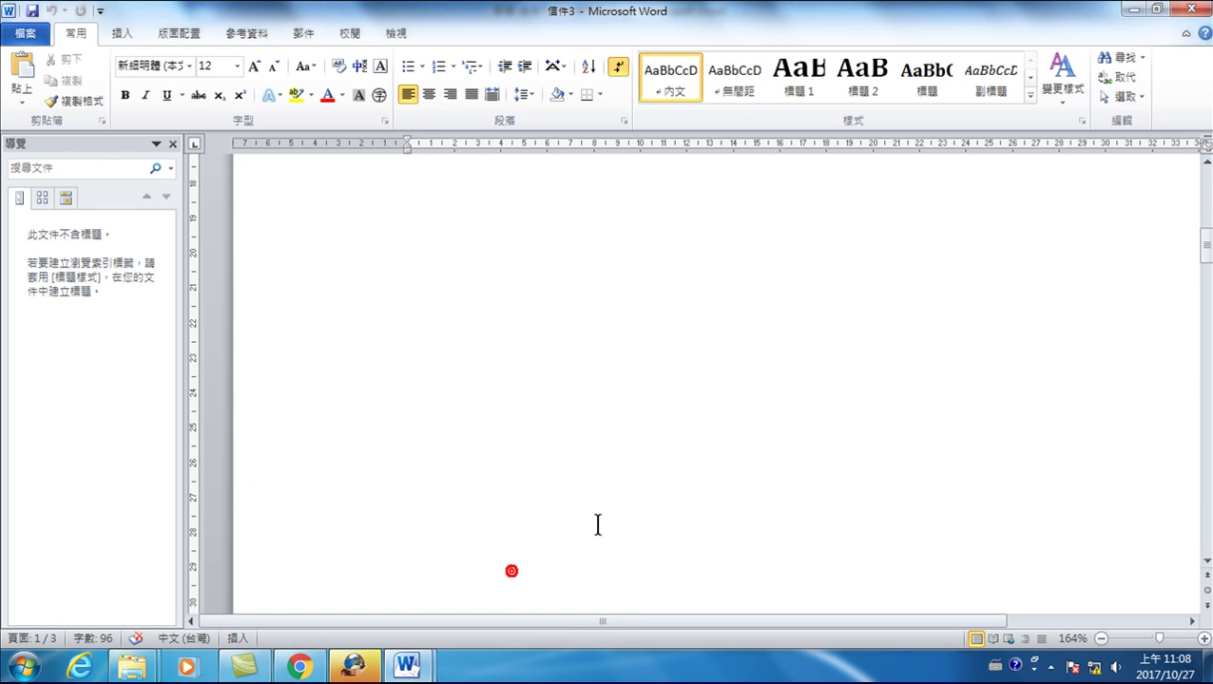
left_click(1191, 8)
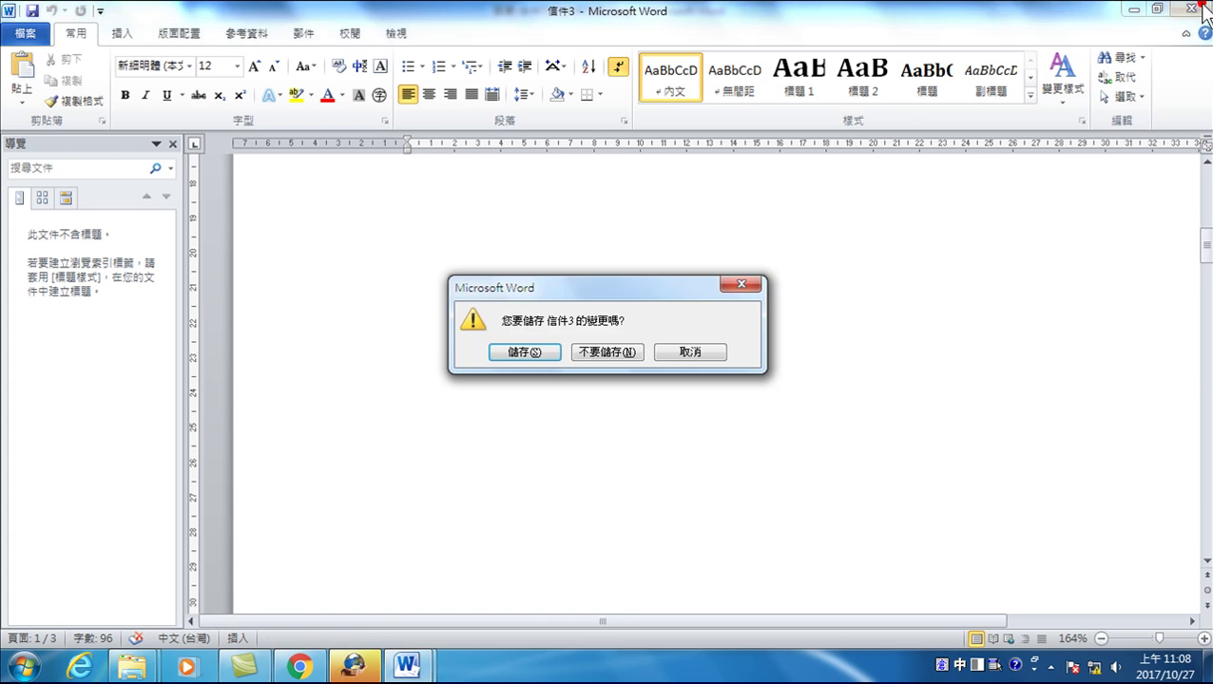
left_click(595, 350)
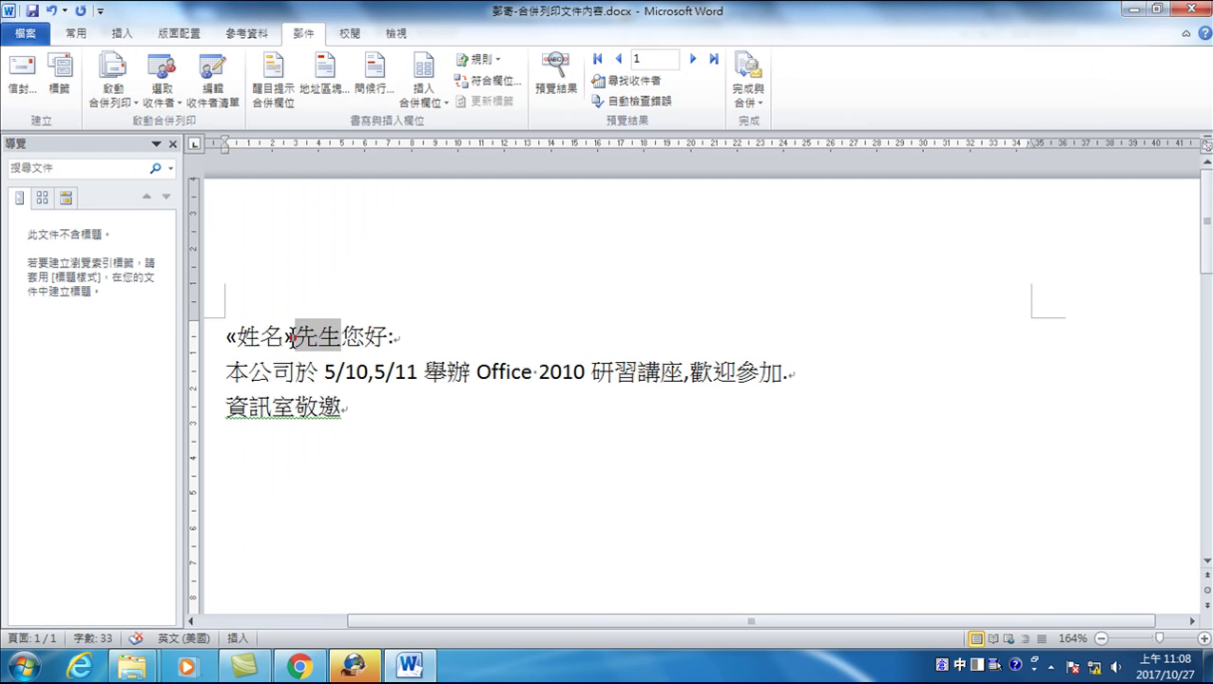
- Select the «姓名» merge field in the main document's greeting line
left_click_drag(293, 338, 341, 339)
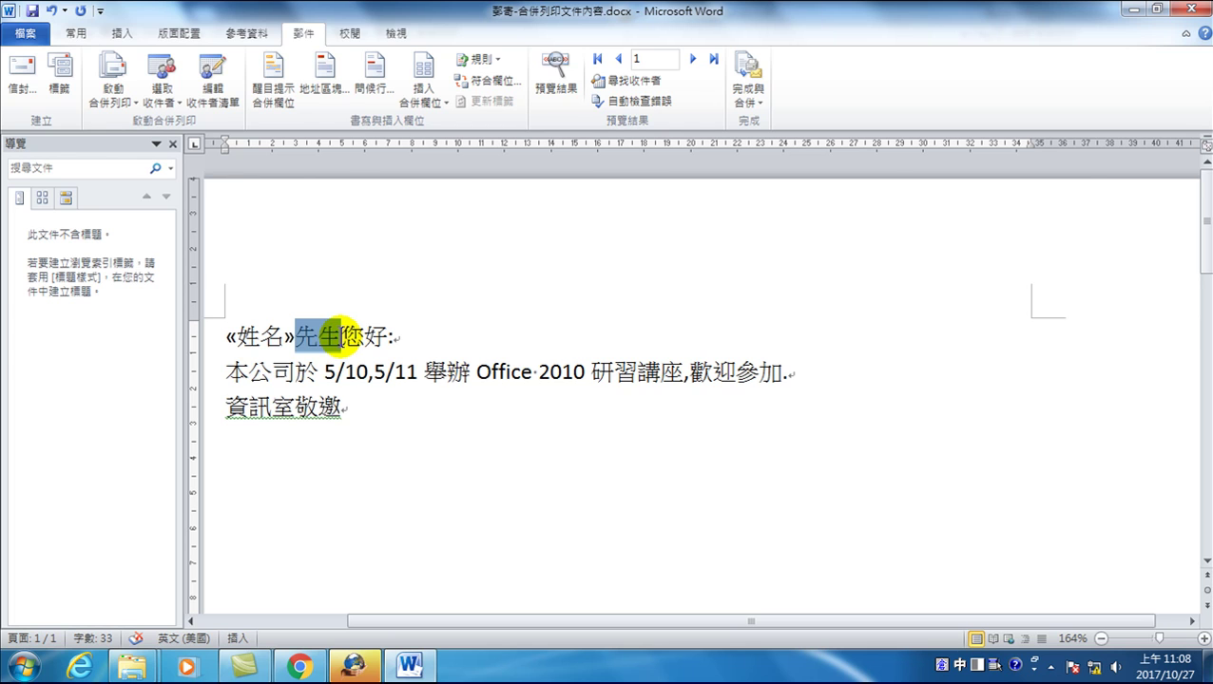
left_click(350, 338)
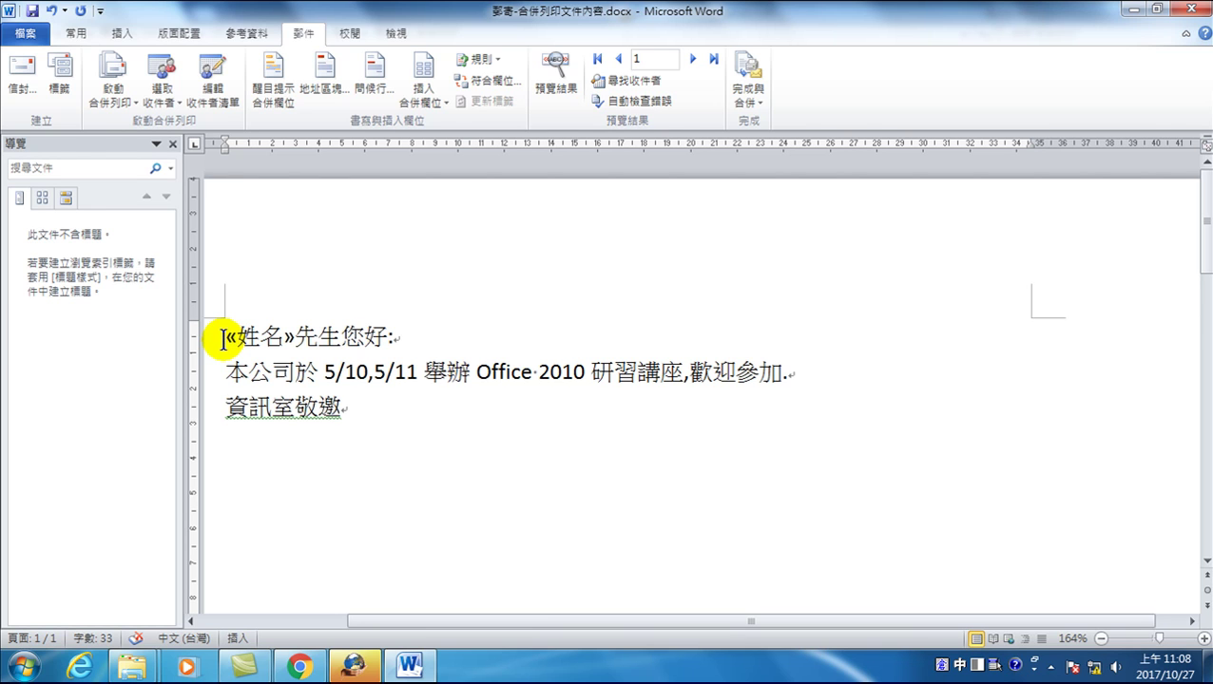
mouse_move(223, 338)
left_mouse_down()
mouse_move(293, 344)
mouse_move(273, 337)
left_mouse_up()
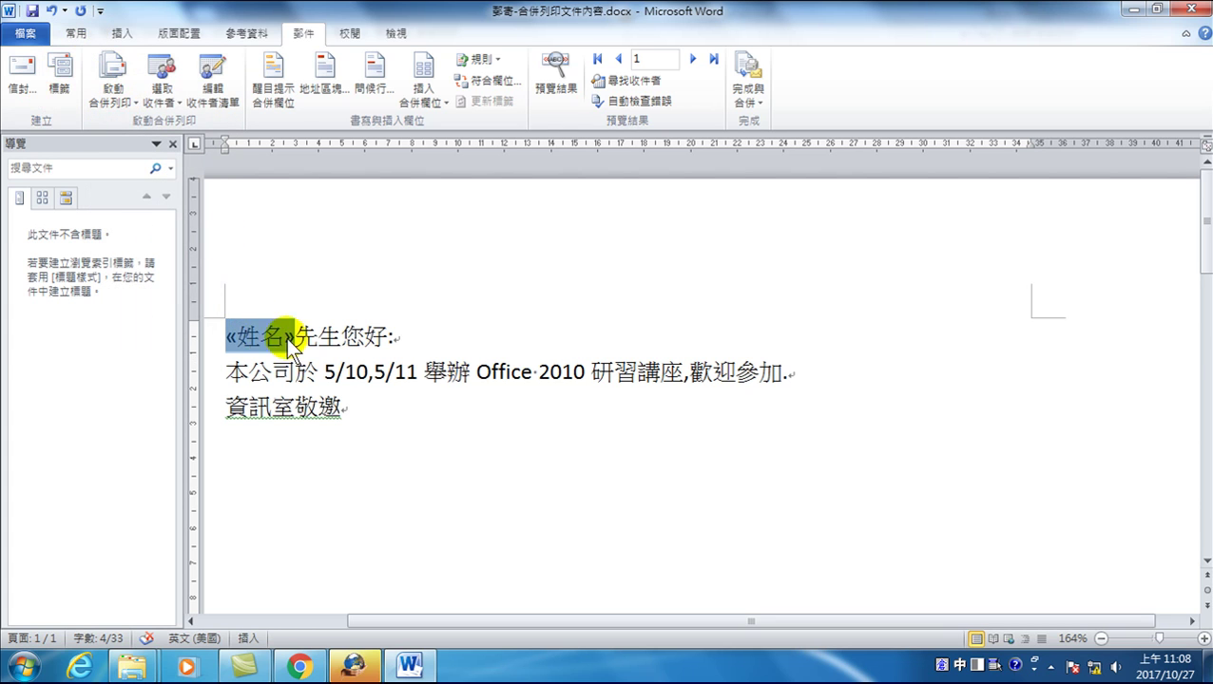
- Make the «姓名» field bold and grow its font size to 16
left_click(76, 34)
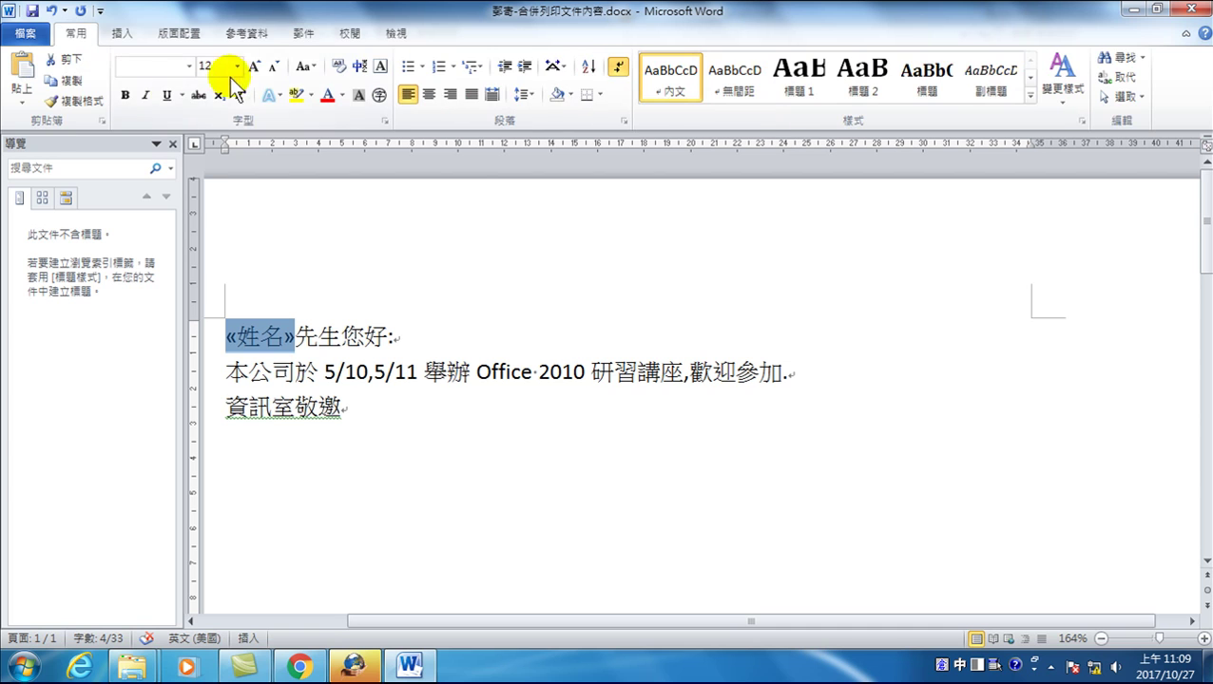
left_click(123, 95)
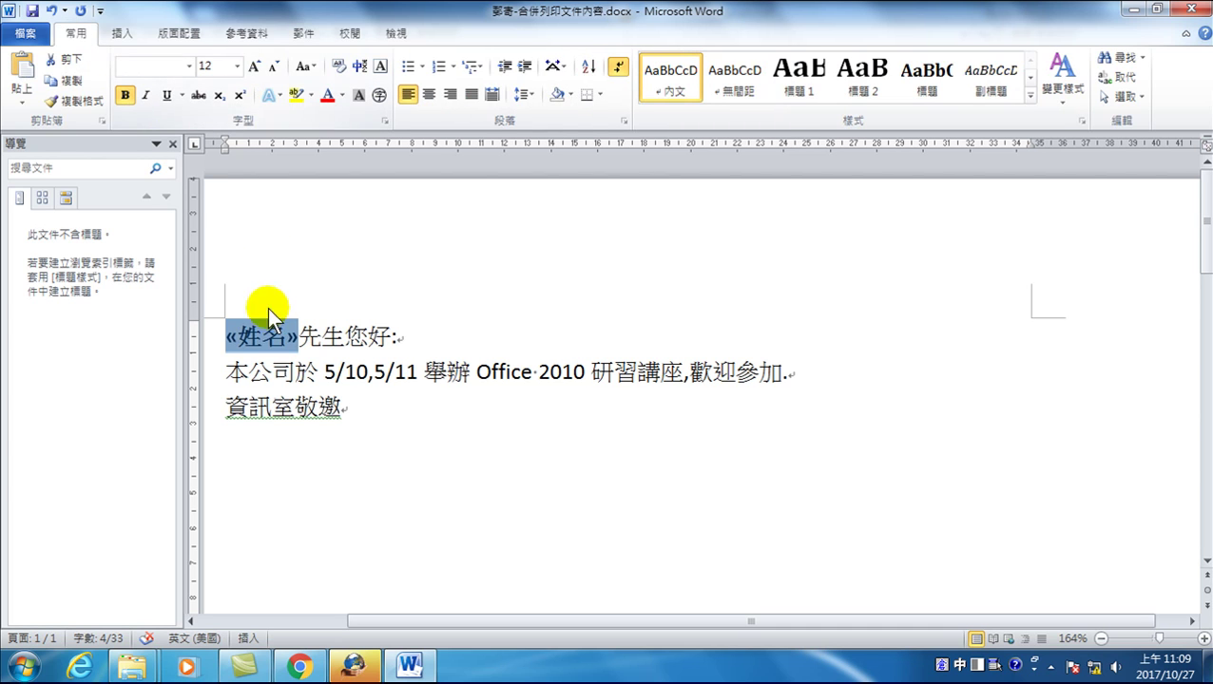
left_click(253, 66)
left_click(253, 66)
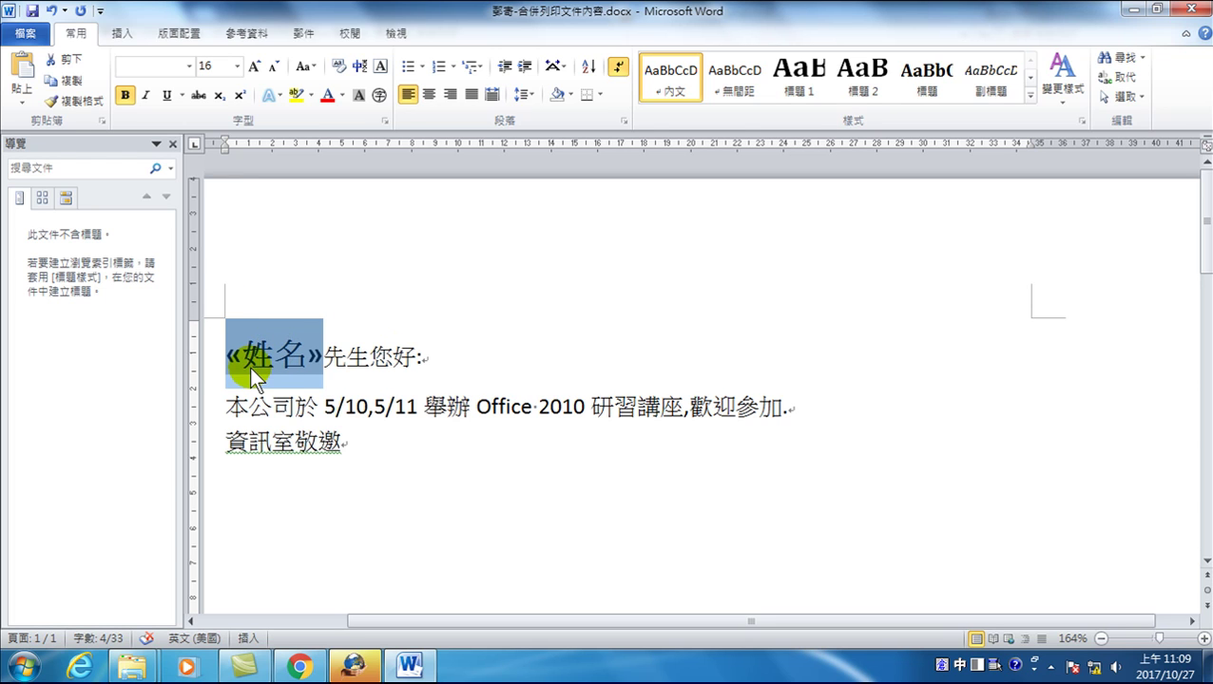
- Place the caret at the start of the body paragraph
left_click(301, 33)
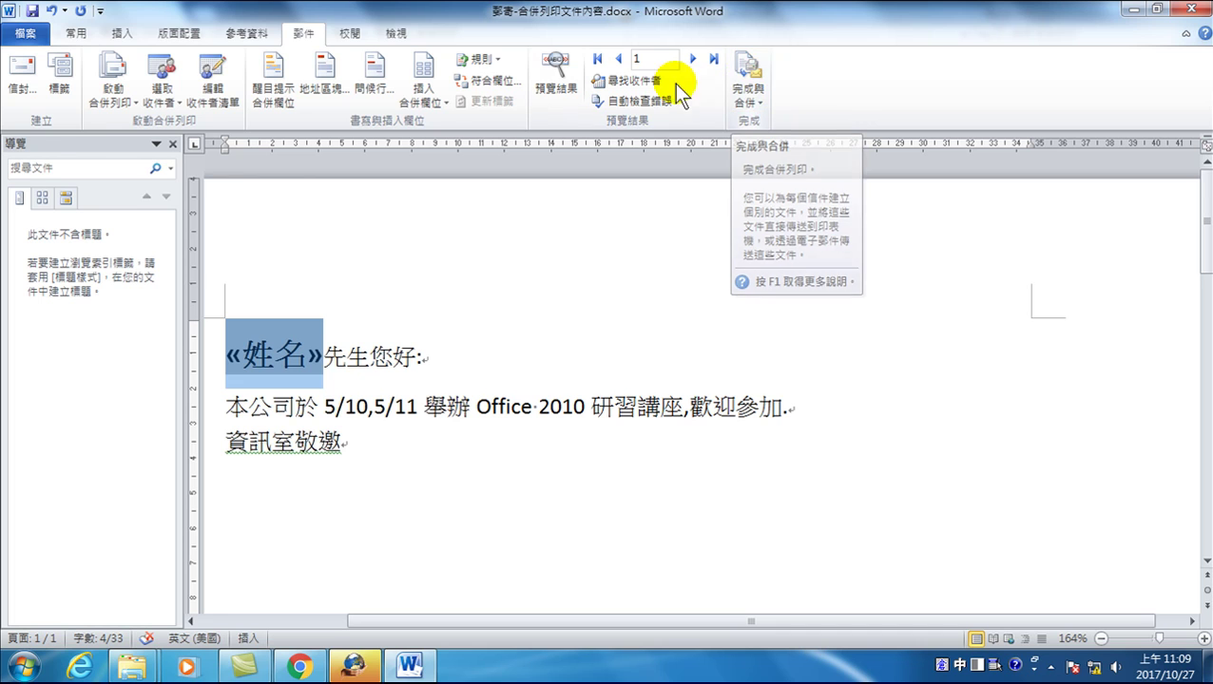
left_click(228, 406)
left_click(228, 407)
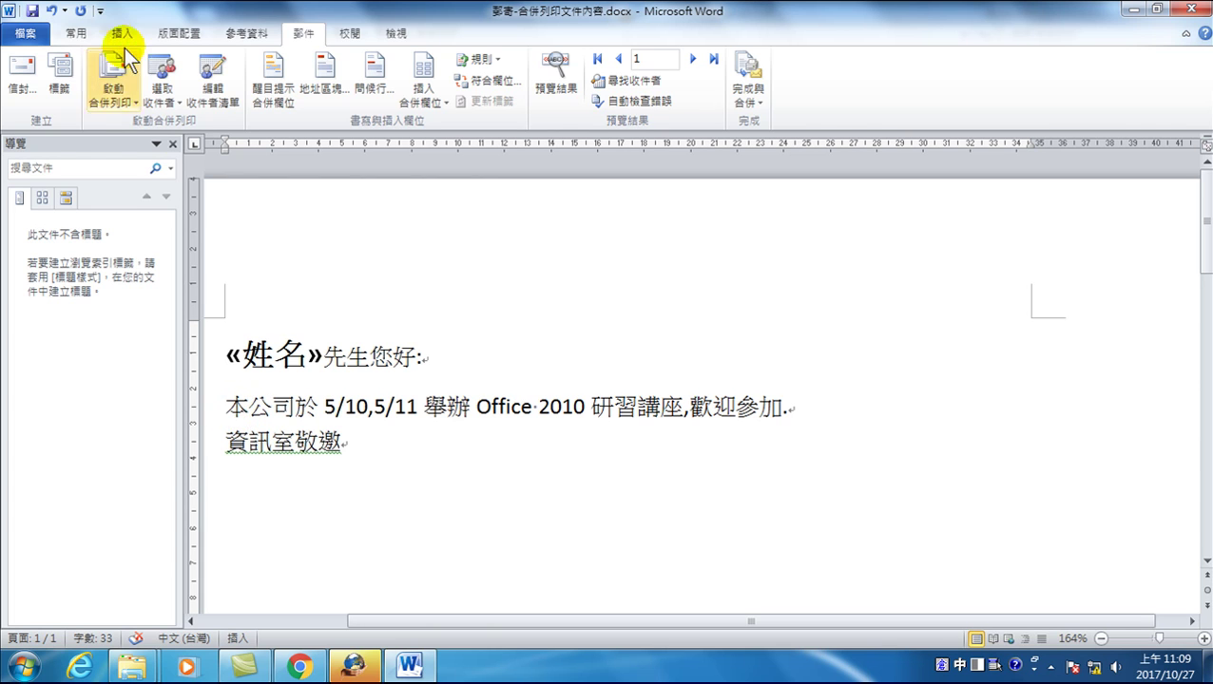
- Give the 本公司於 body paragraph a 第一行 indent of 2字元 in the 段落 dialog
left_click(76, 33)
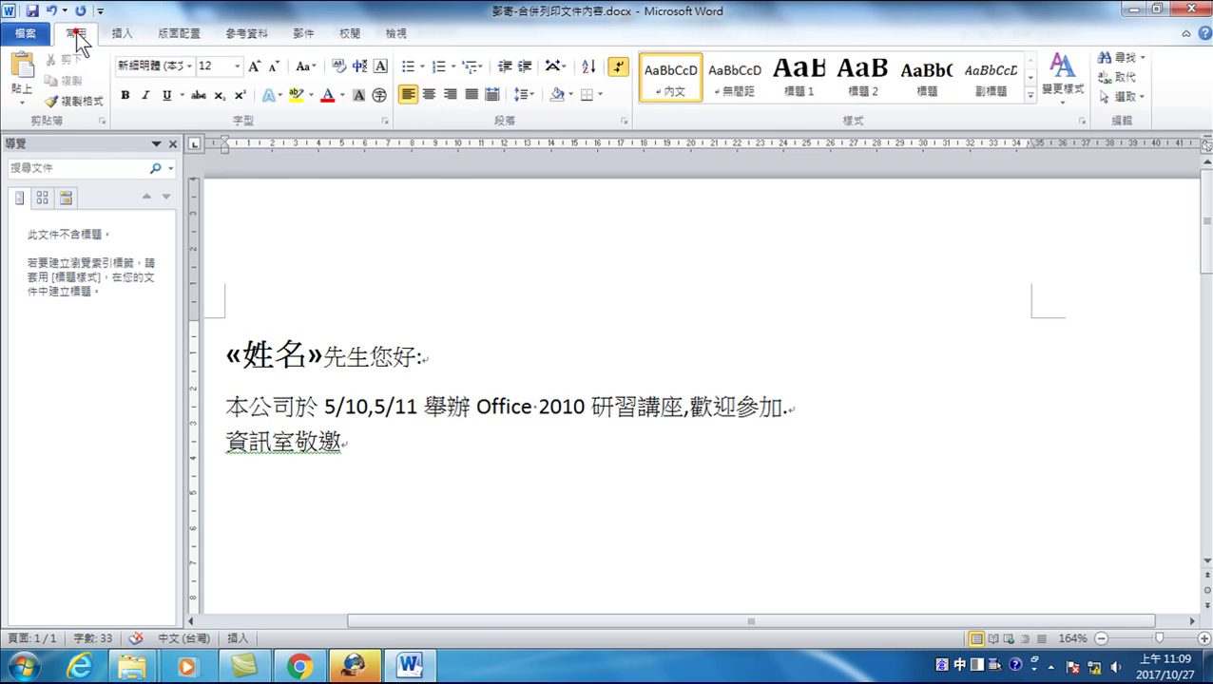
left_click(622, 119)
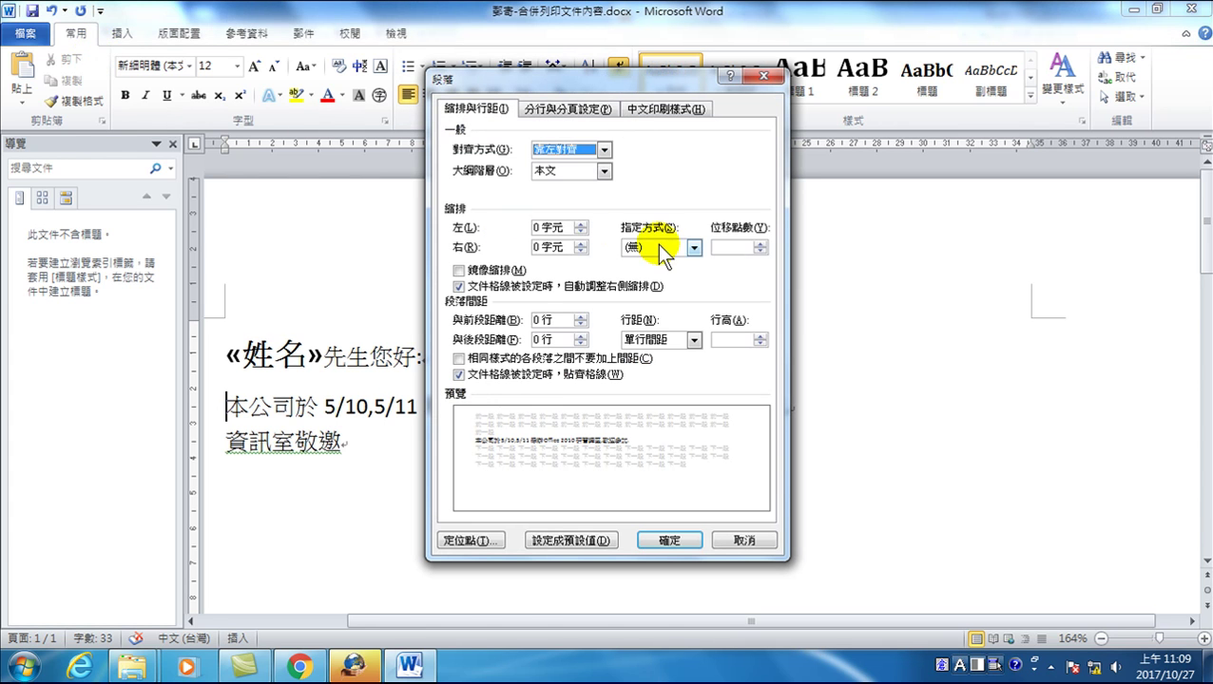
left_click(695, 246)
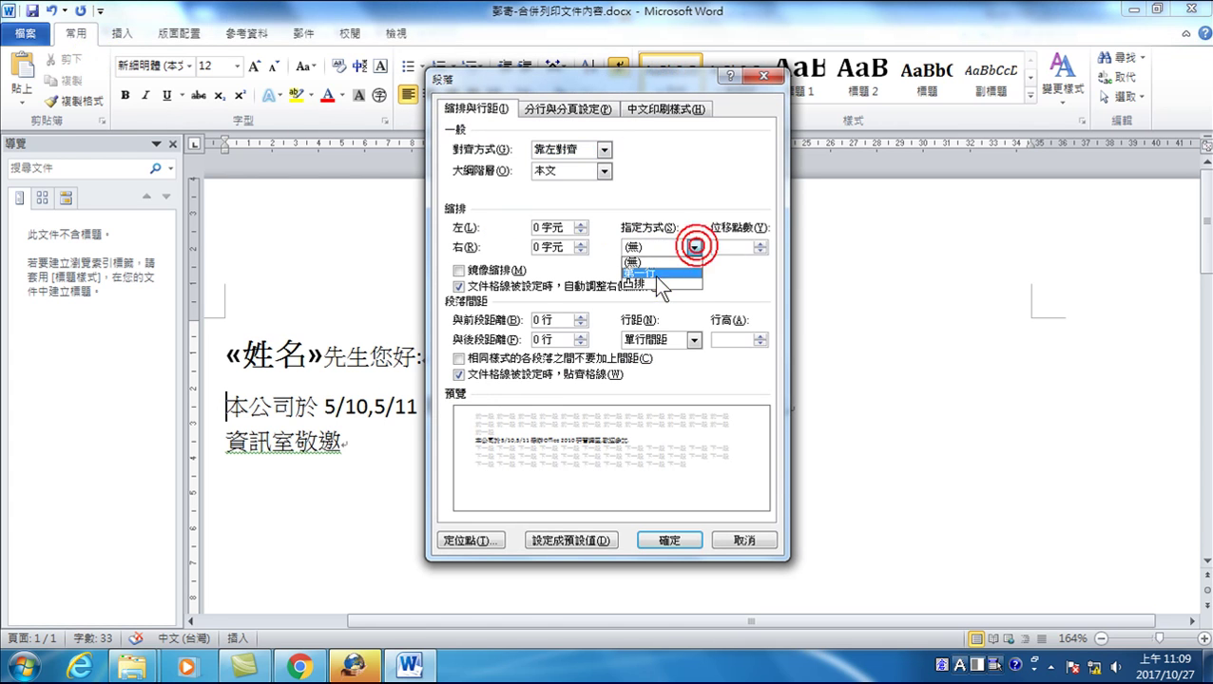
left_click(655, 273)
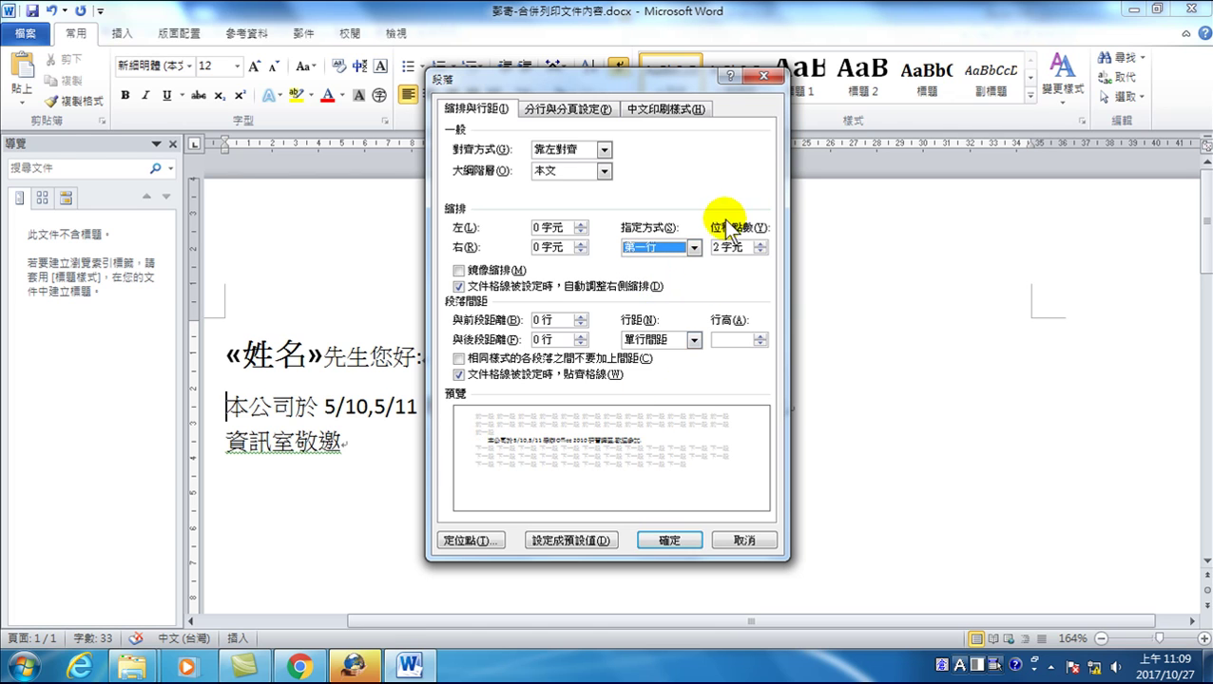
left_click(665, 540)
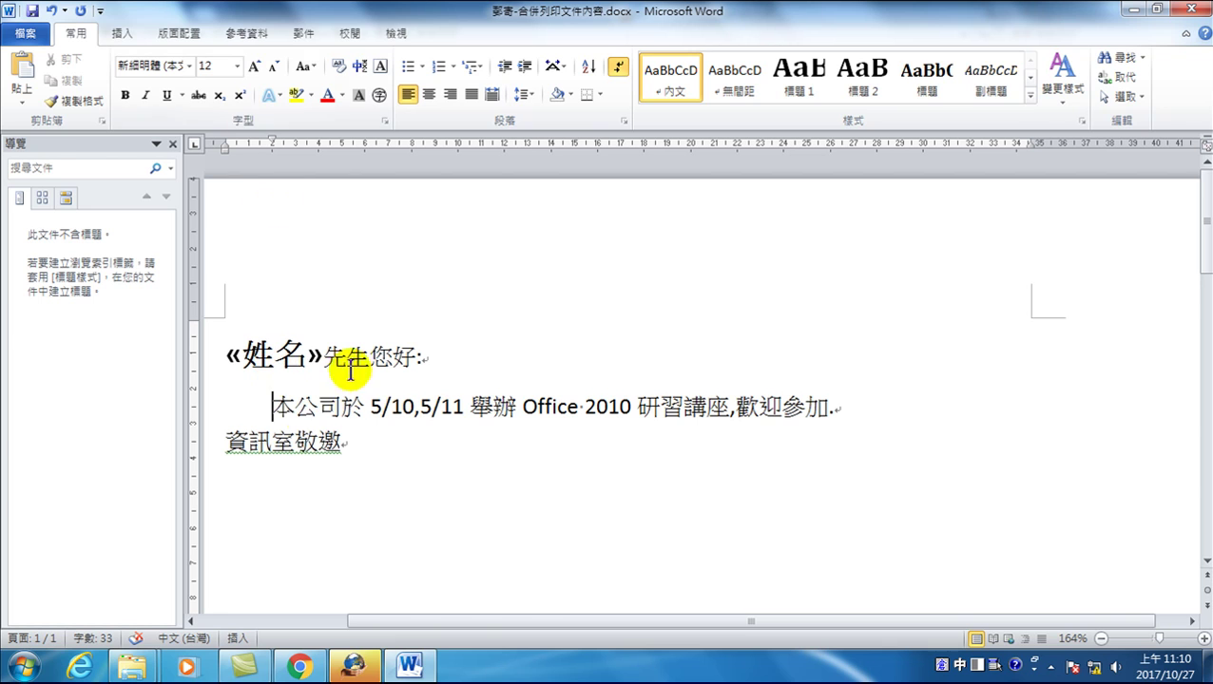
left_click_drag(272, 407, 470, 406)
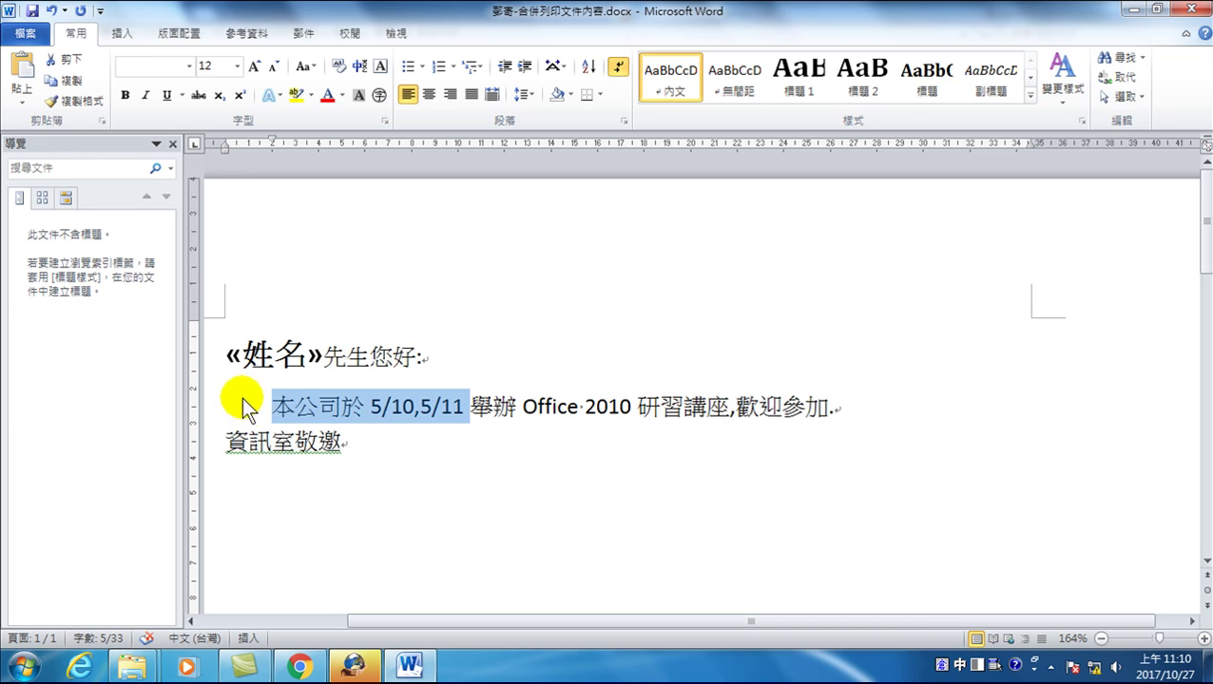
- Choose 完成與合併 > 編輯個別文件 and confirm merging 全部 records into a new document
left_click(274, 407)
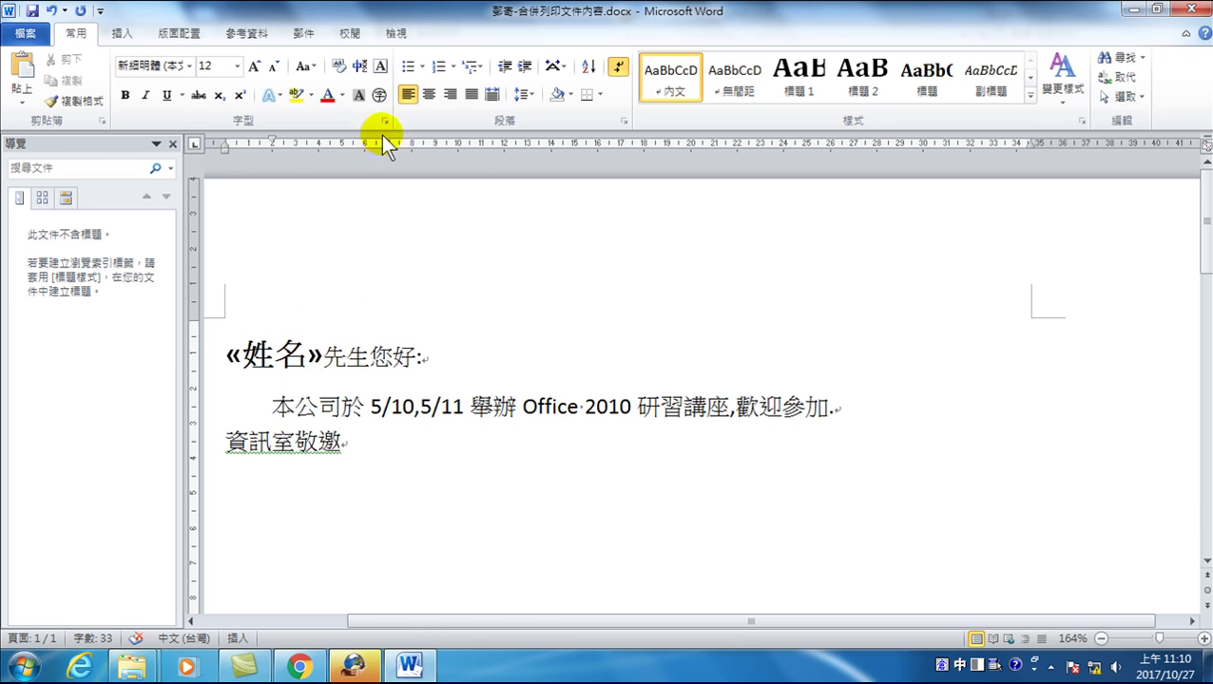
left_click(300, 32)
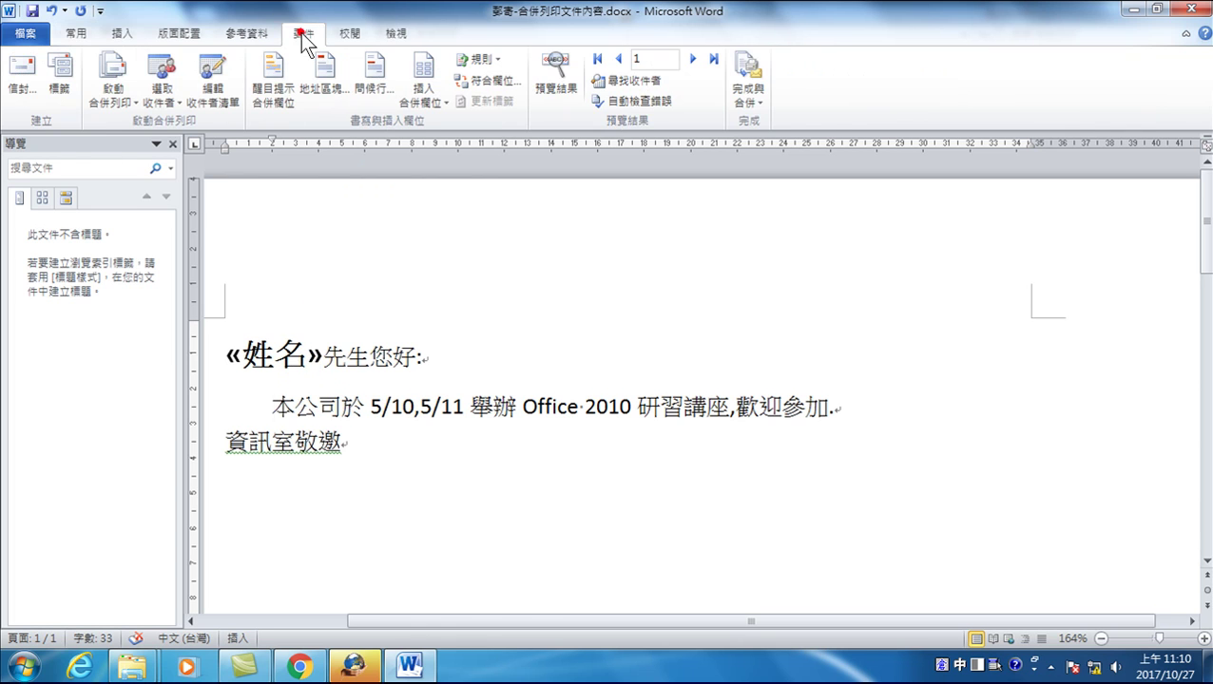
left_click(753, 76)
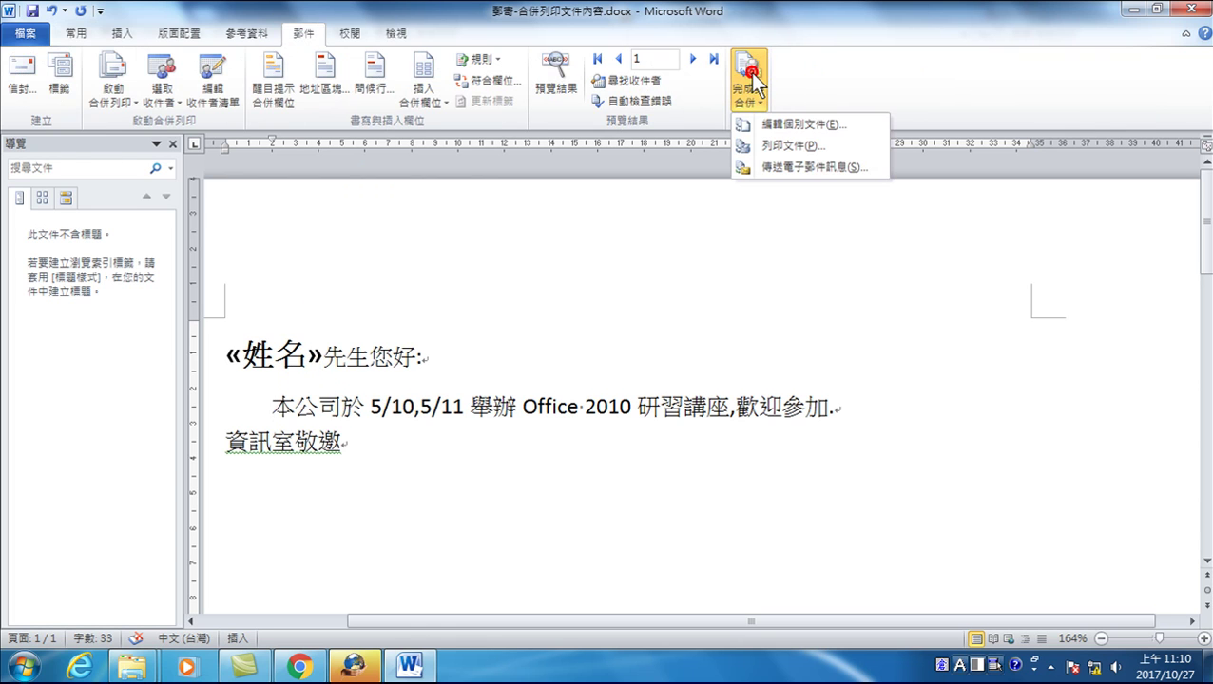
left_click(781, 125)
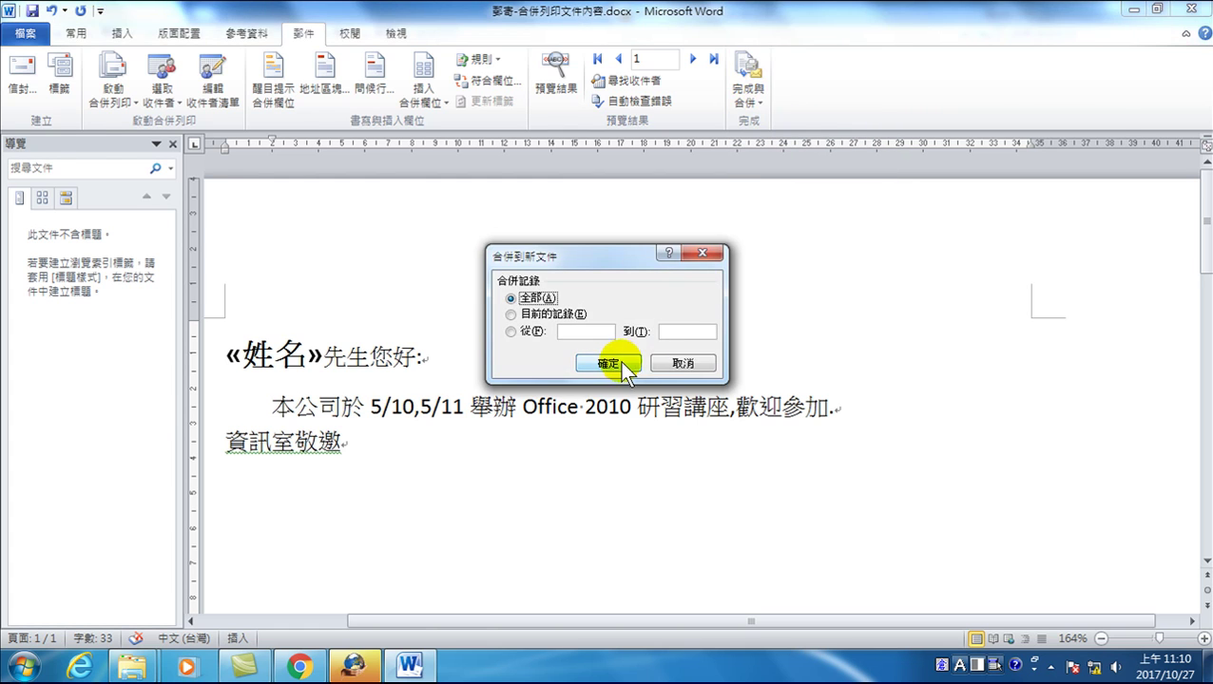
left_click(622, 359)
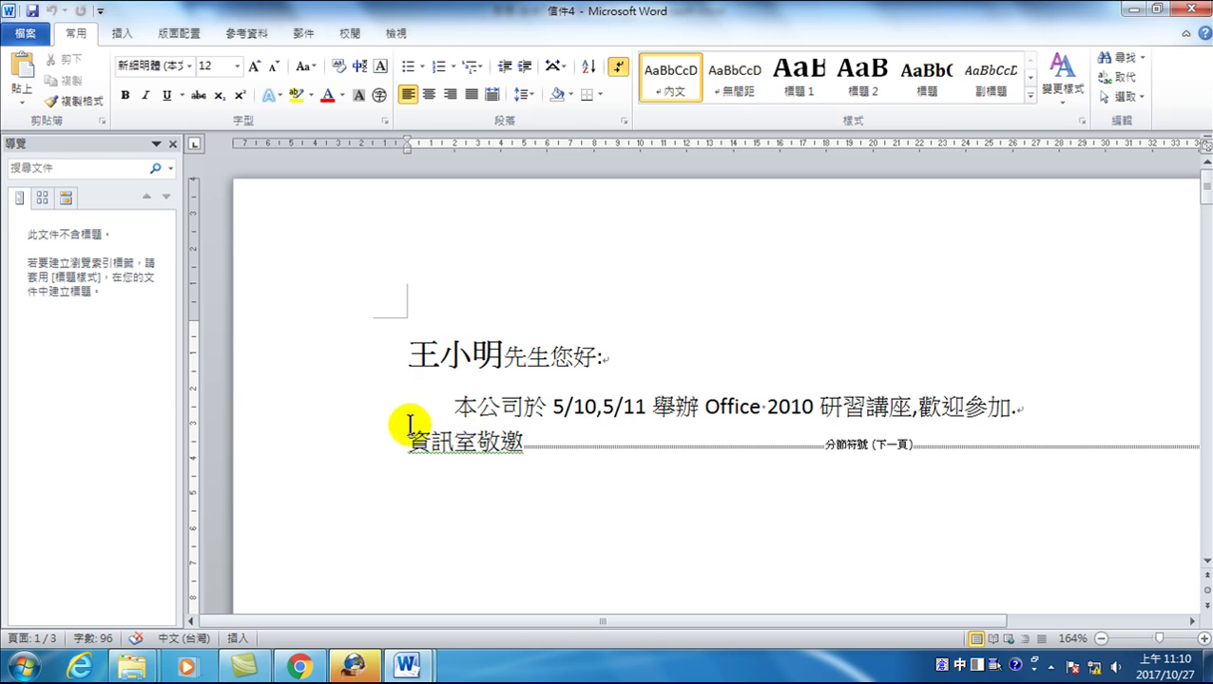
scroll(434, 428, "down", 1)
scroll(456, 494, "down", 8)
scroll(463, 522, "down", 2)
scroll(462, 514, "down", 3)
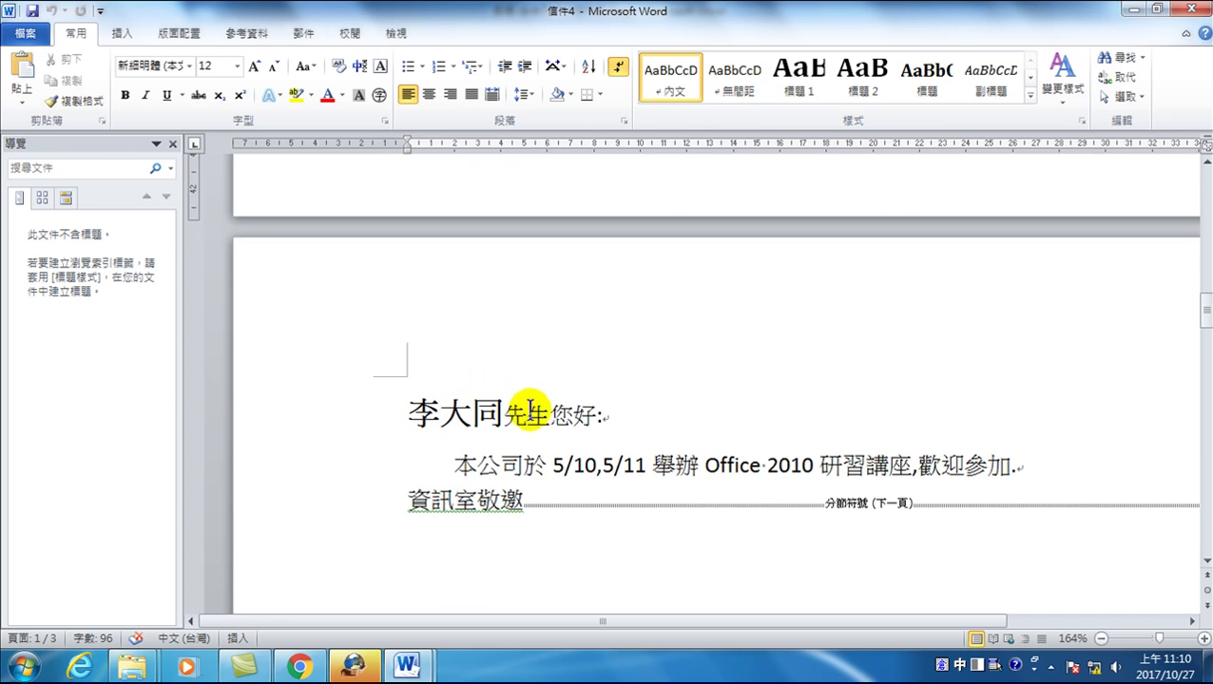
scroll(475, 494, "down", 5)
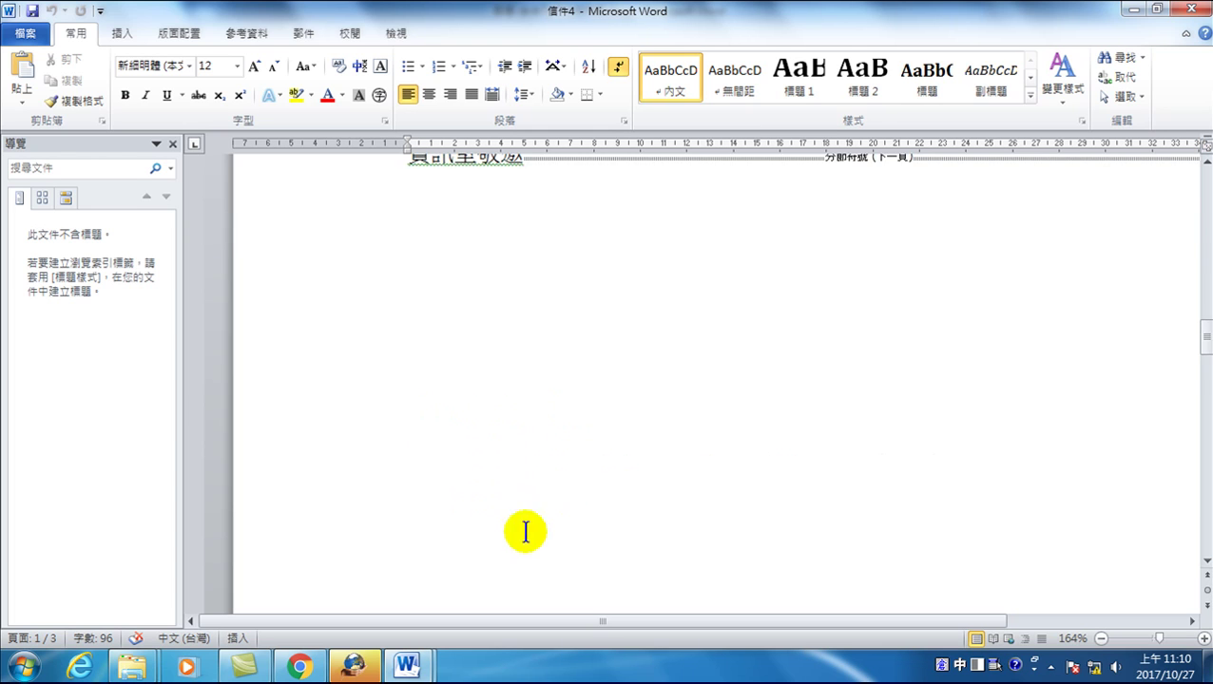
scroll(506, 523, "down", 3)
scroll(475, 503, "down", 2)
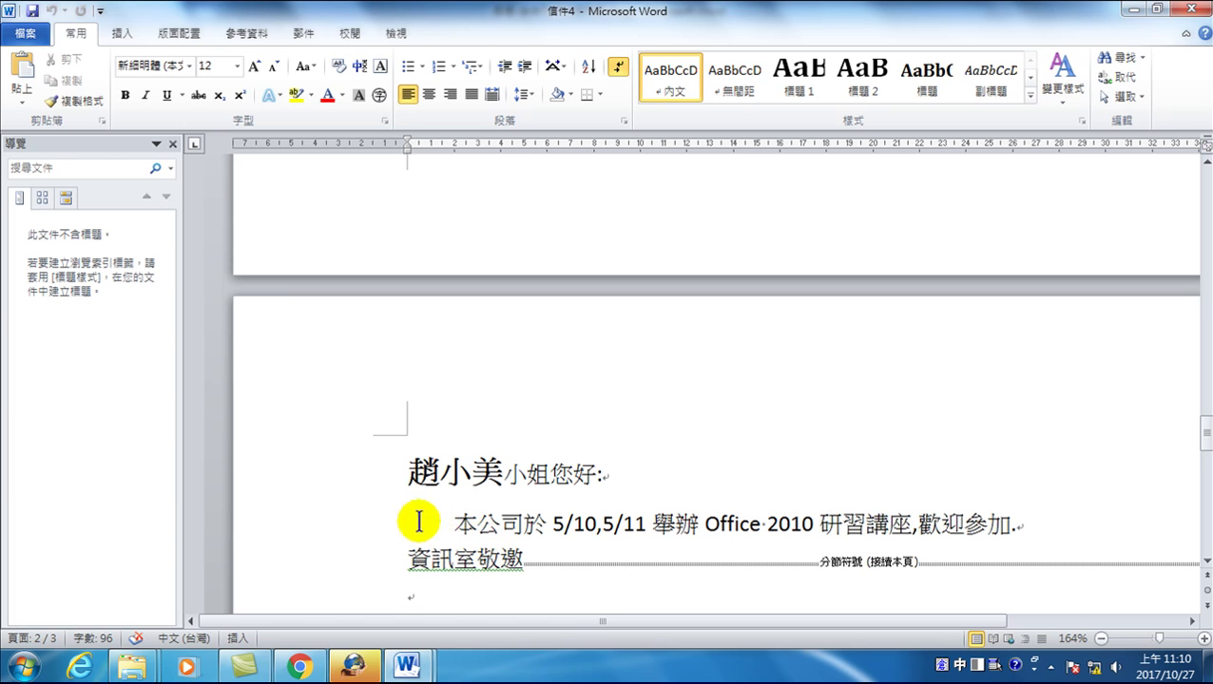
scroll(563, 501, "up", 5)
scroll(690, 438, "up", 5)
scroll(646, 361, "up", 5)
scroll(647, 272, "up", 10)
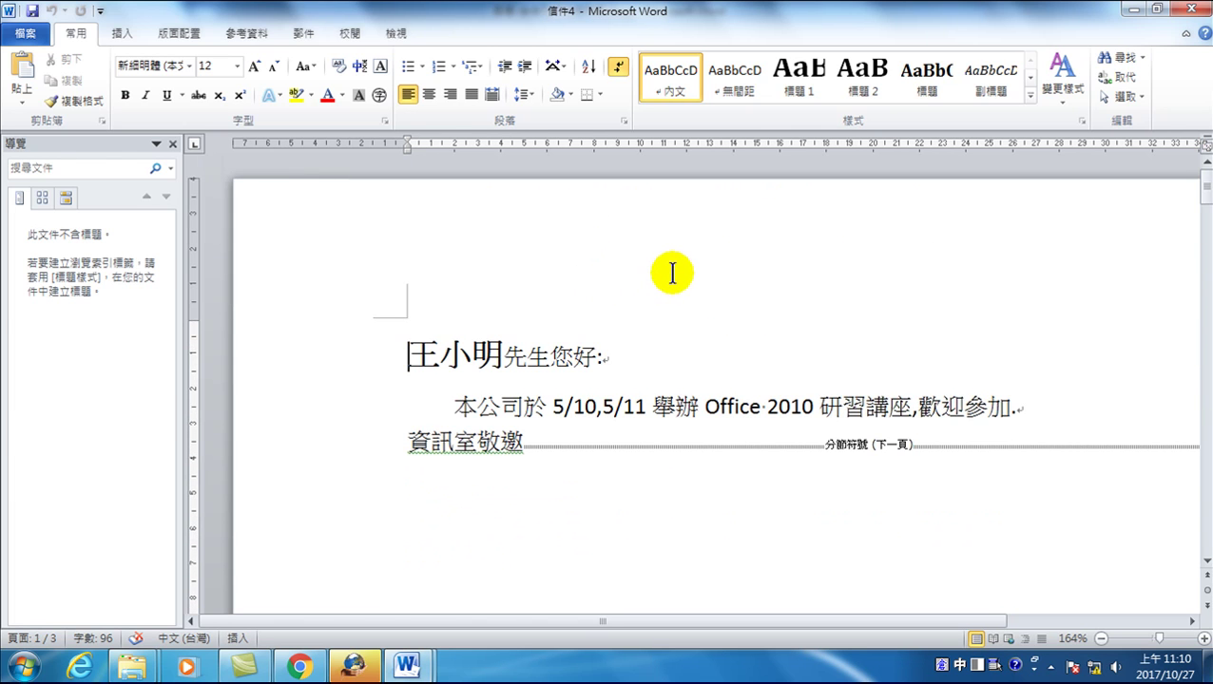